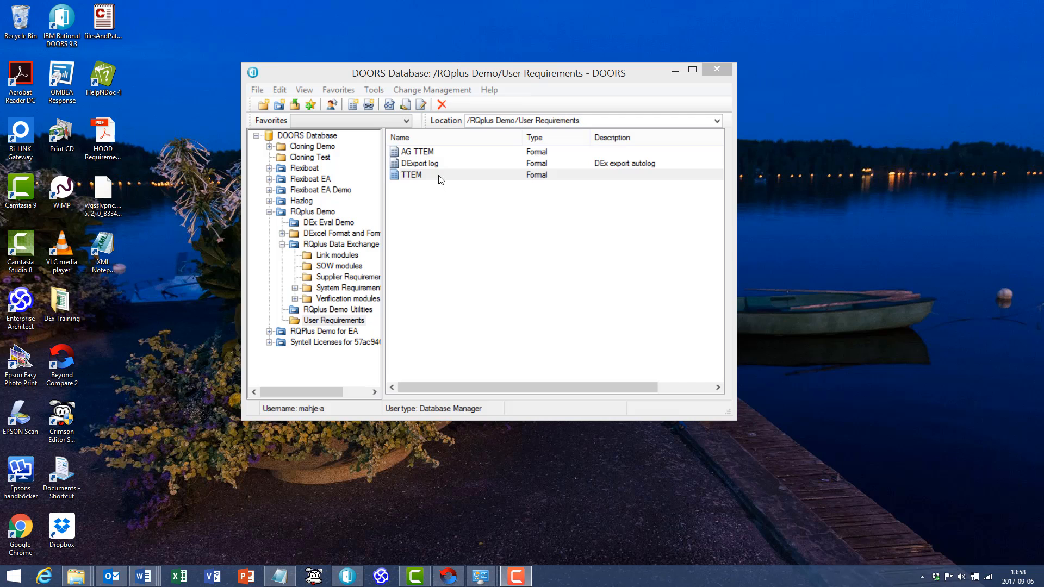
- Open the TTEM module and follow the in-link of TTEM-4 to object 6 in the SRD system requirements module
double_click(438, 176)
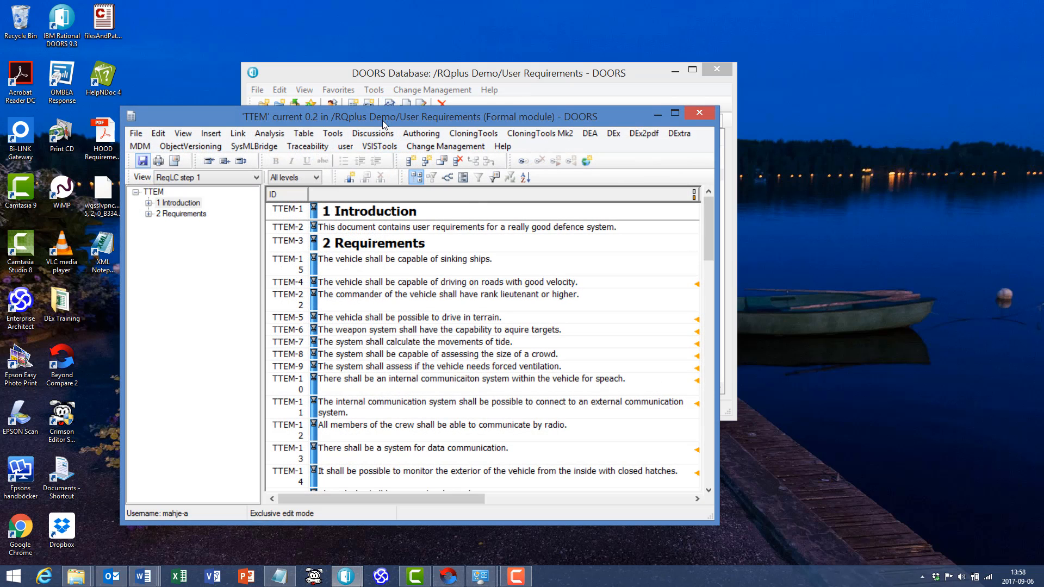
drag(383, 119, 346, 105)
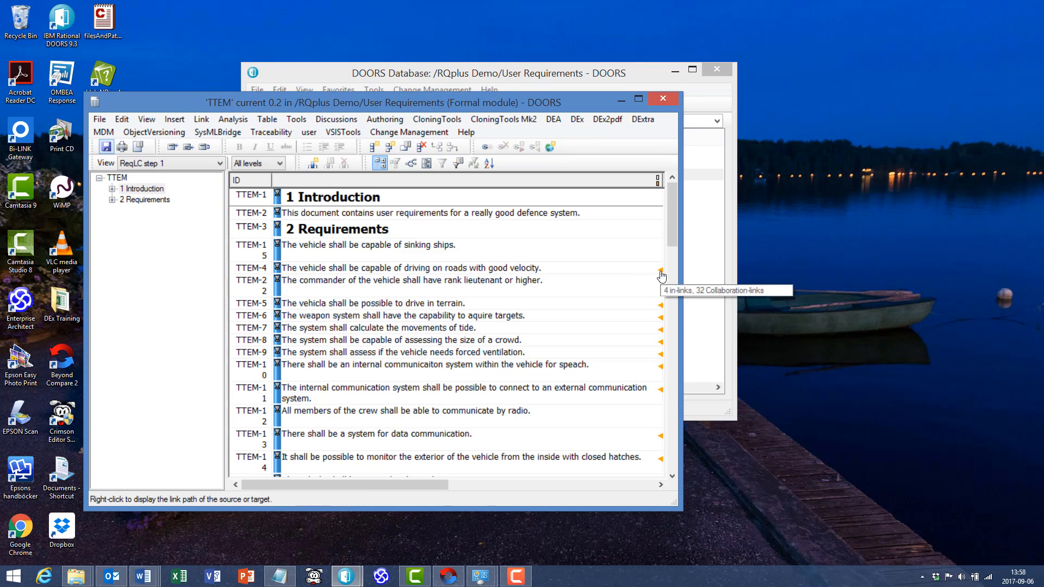
right_click(660, 271)
mouse_move(764, 295)
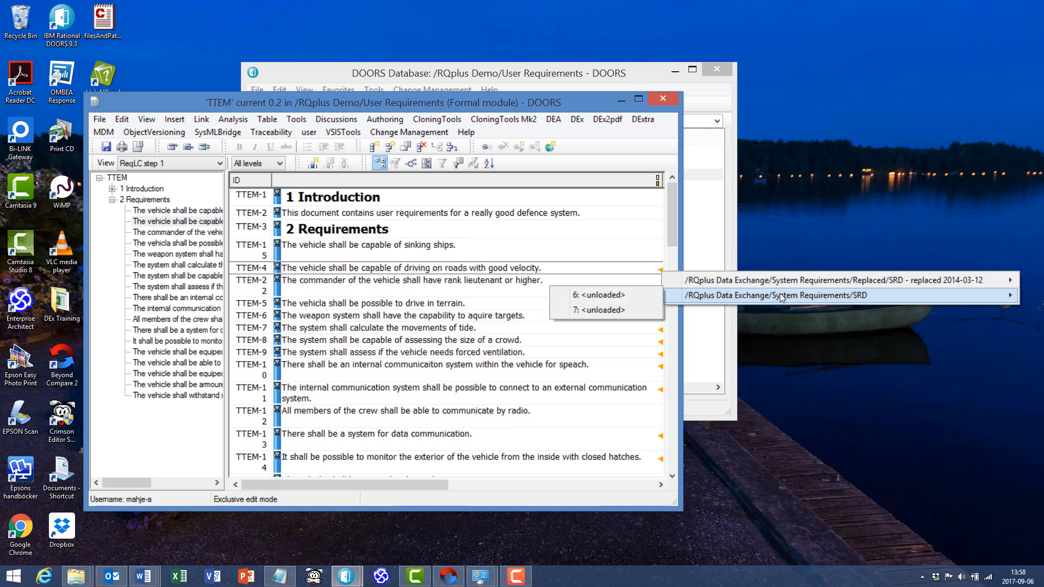
click(598, 295)
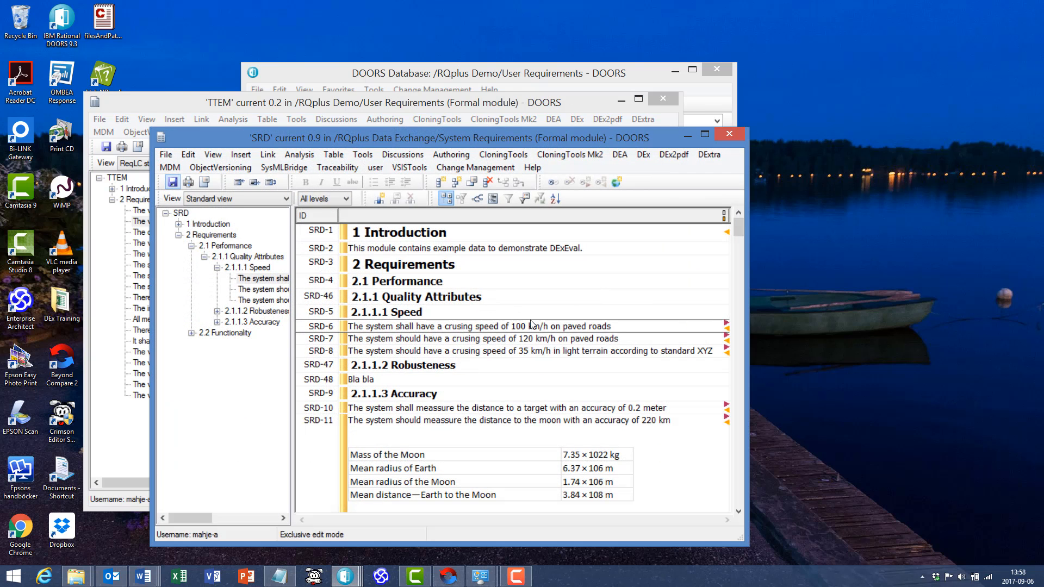
- Follow the in-link of SRD-6 to the Verification module and move its window up to view the linked requirements
right_click(728, 333)
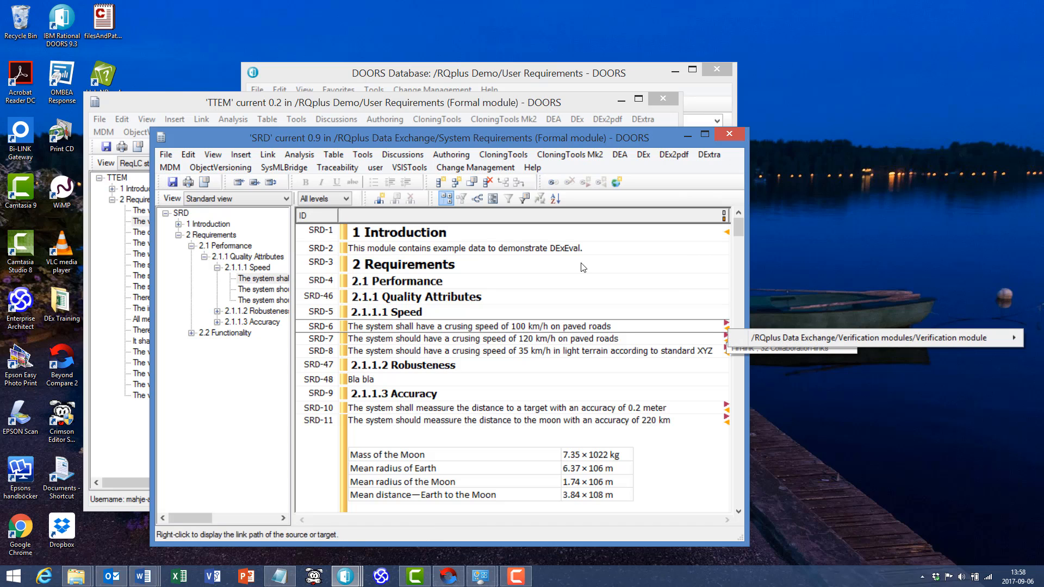
mouse_move(831, 346)
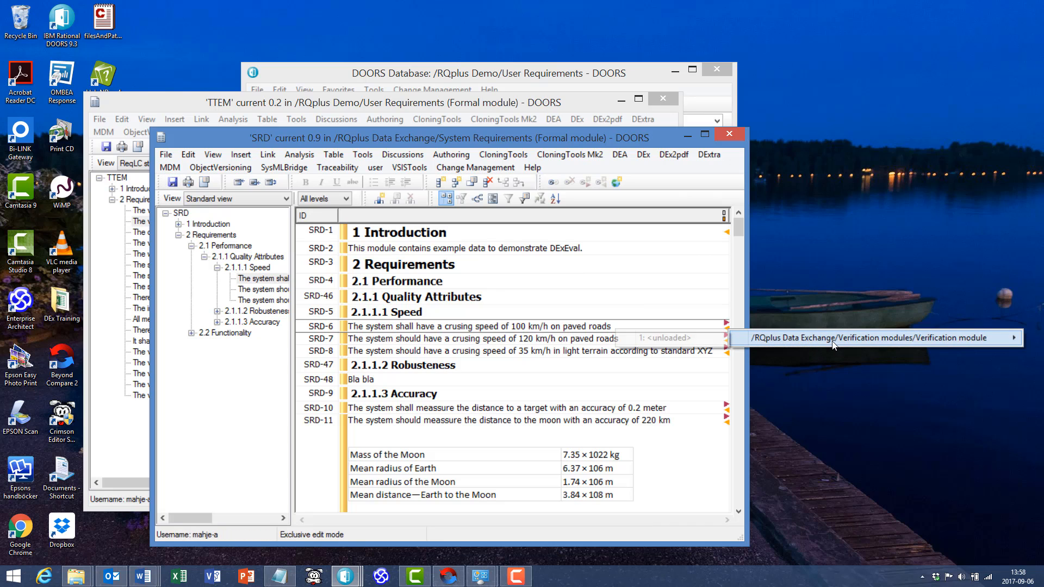
click(681, 342)
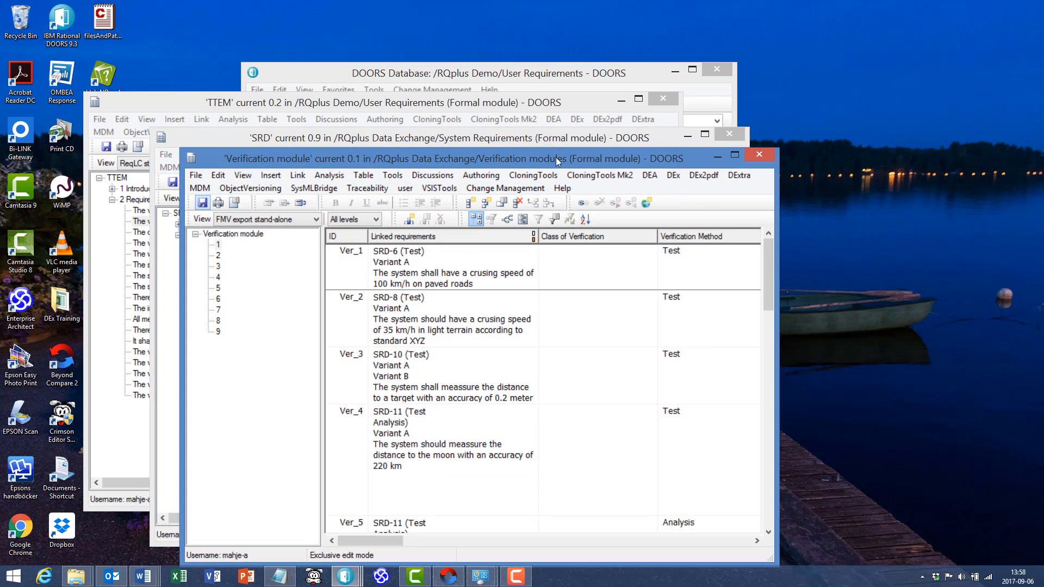
drag(554, 159, 573, 107)
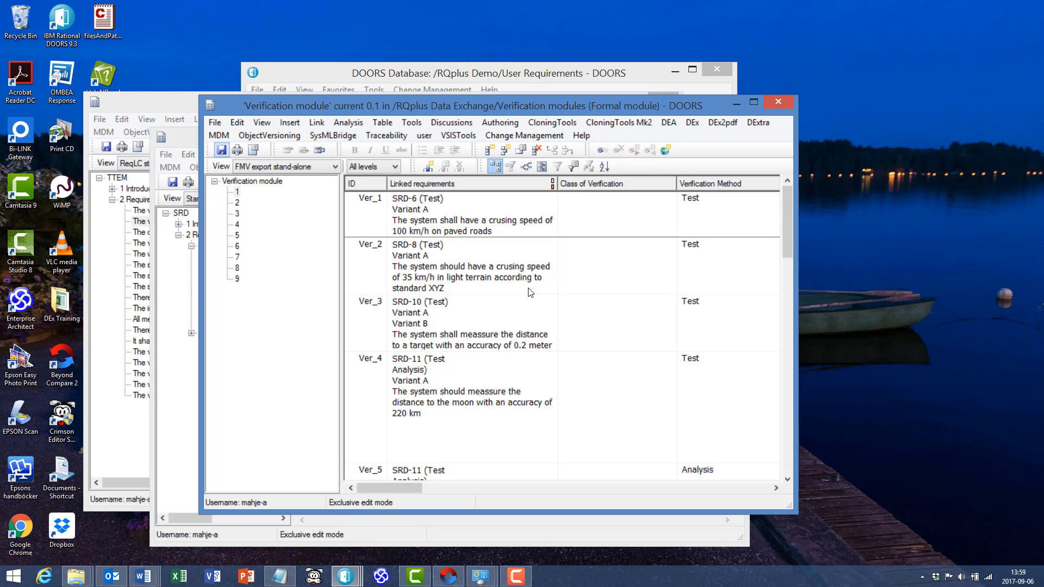
- Close the Verification module and SRD windows, and reposition the TTEM module window
click(787, 101)
click(742, 134)
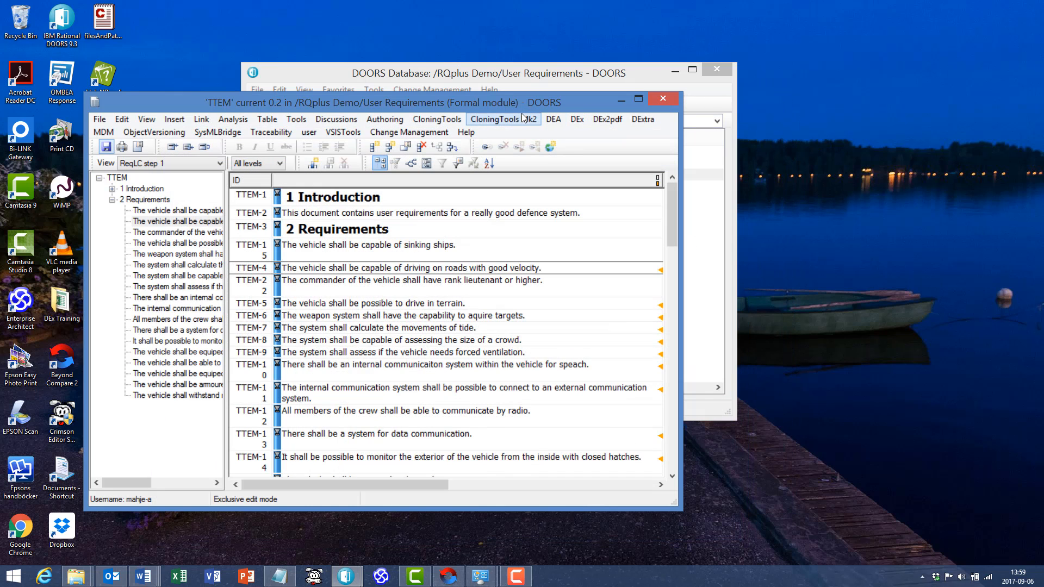
drag(527, 106, 577, 94)
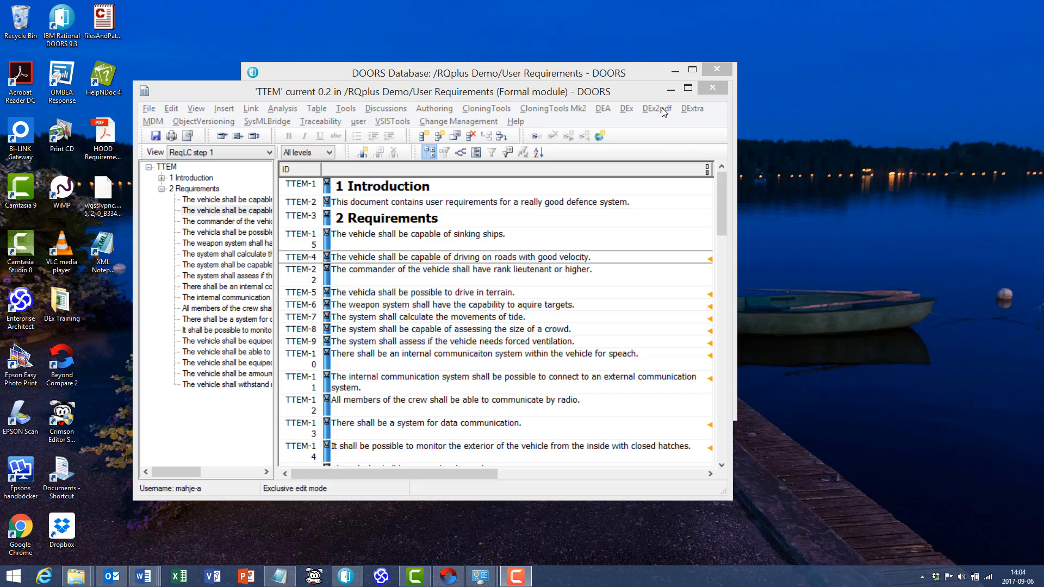
- Start the DEx2html trace report export from the TTEM module, with H:\DEx2html\Xref.html as the report file
click(698, 111)
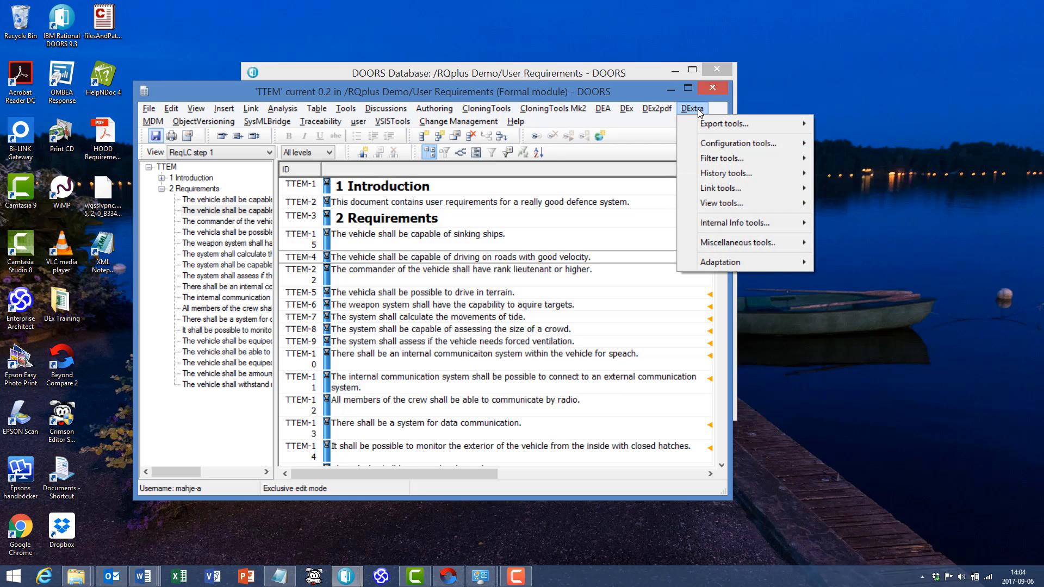
mouse_move(710, 126)
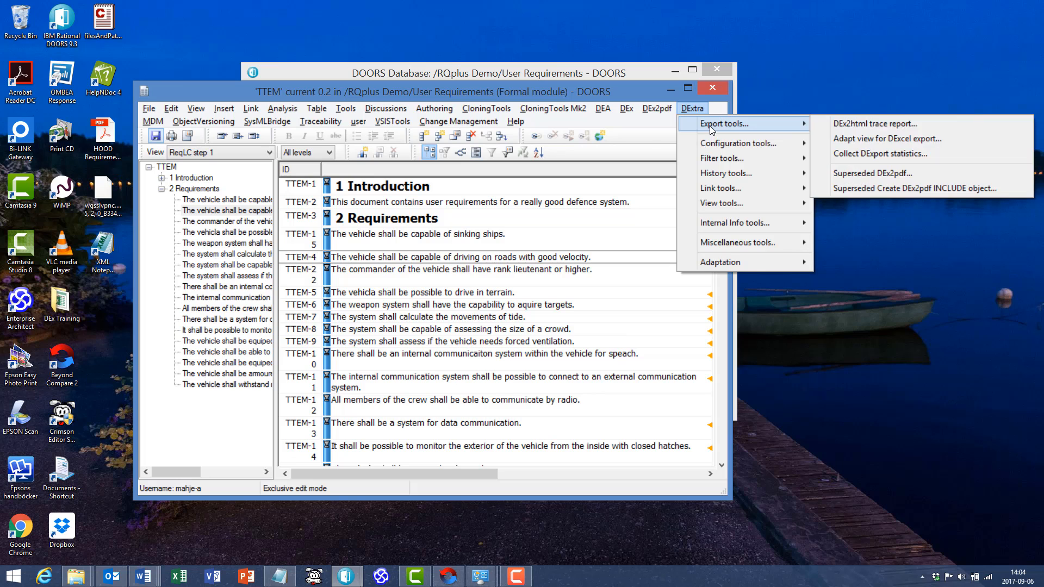
click(865, 127)
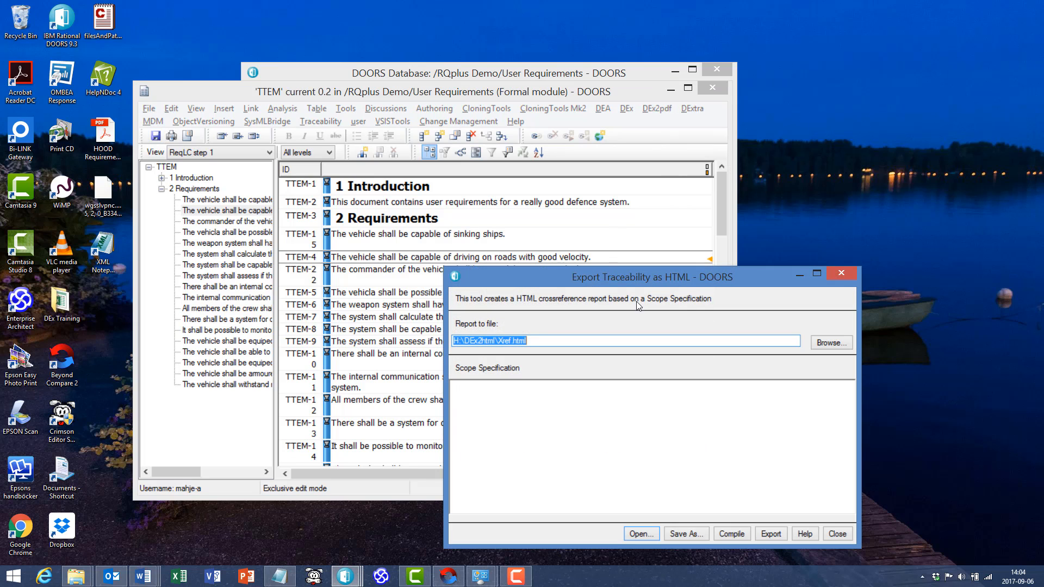
drag(625, 273, 553, 180)
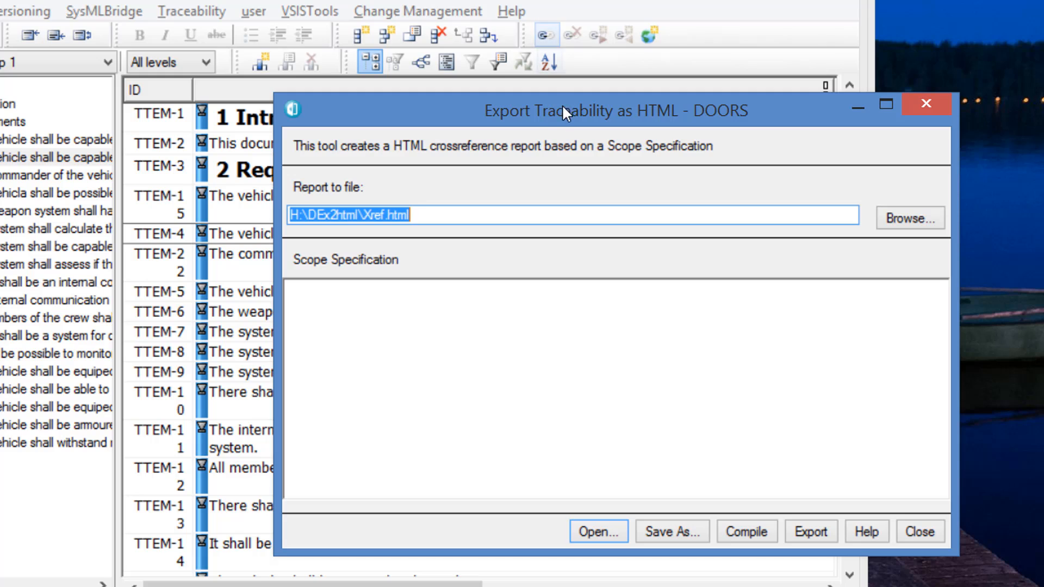
click(435, 216)
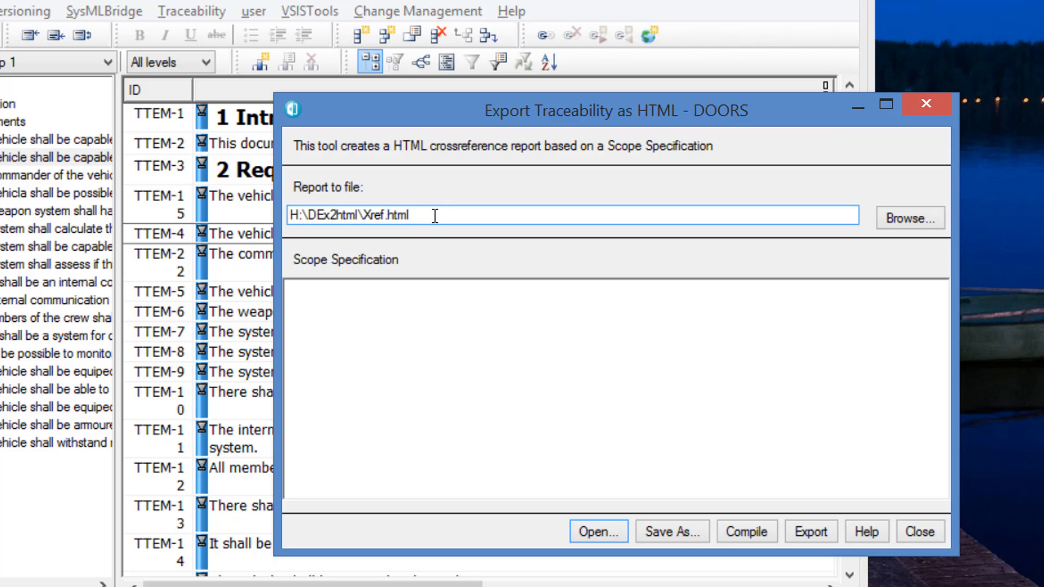
- Begin the scope specification with a "context TTEM" block containing a fullName line and a closing line
click(415, 315)
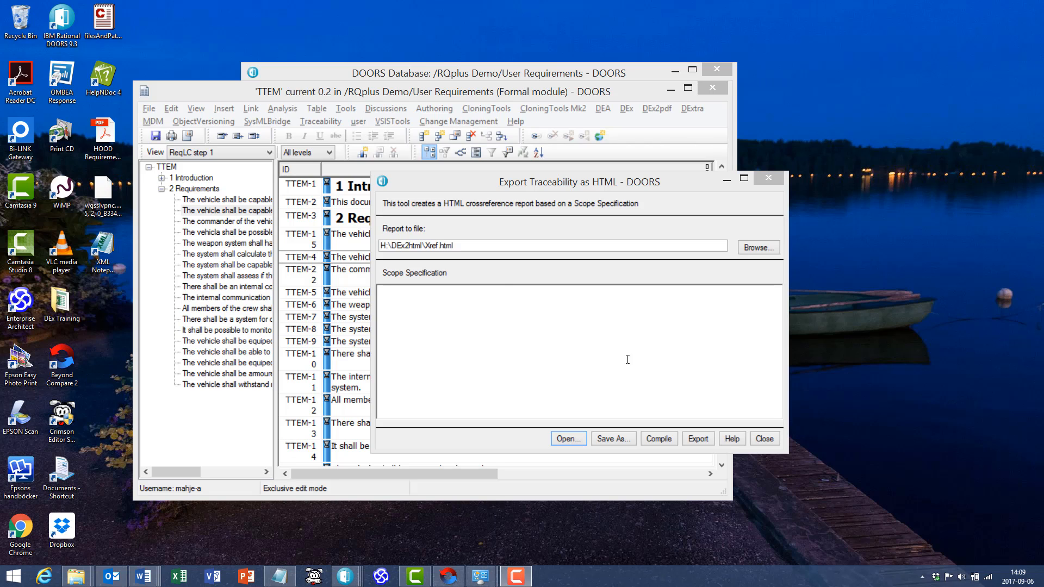
click(382, 240)
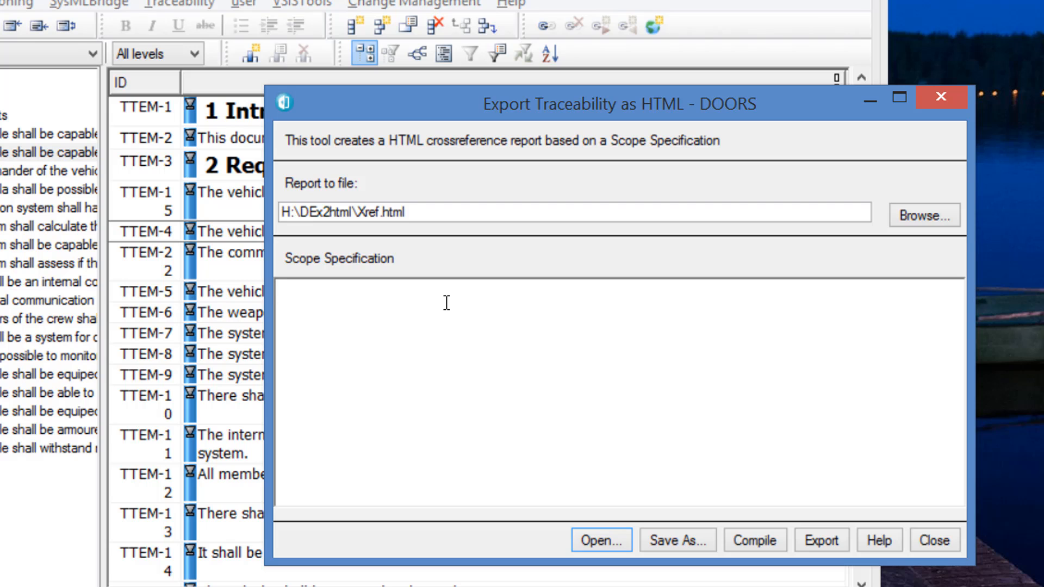
text(context TTEM)
key(Return)
text(ful)
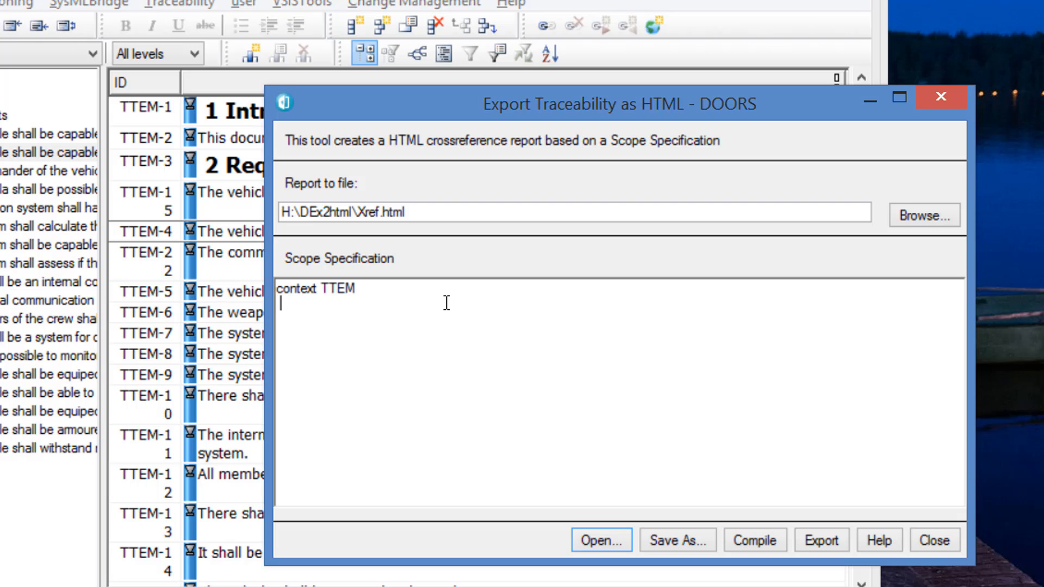
text(lName)
key(Return)
text(enf contex)
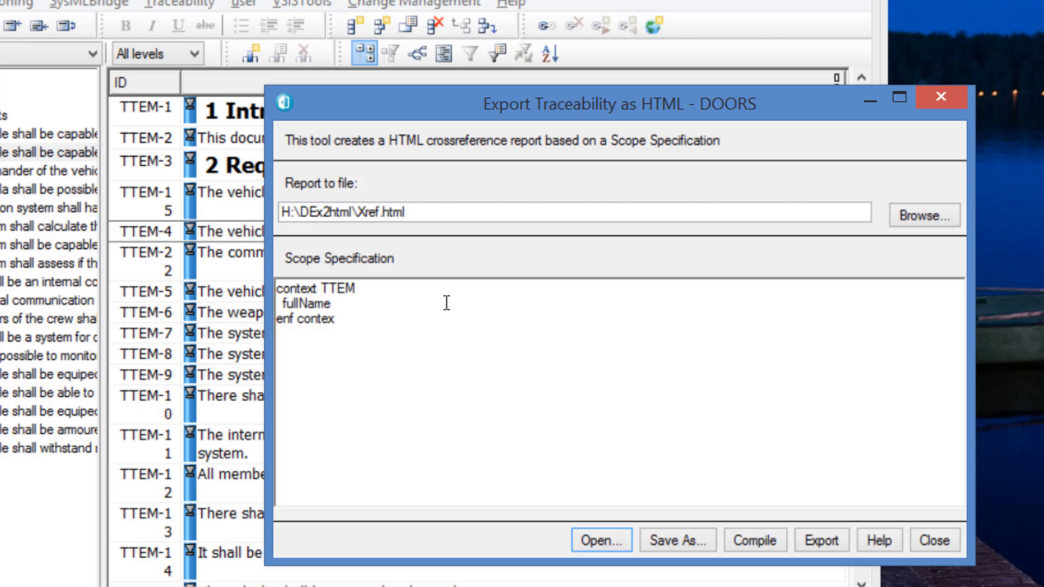
- Complete the TTEM fullName as /RQplus Demo/User Requirements/TTEM, copying the folder path from the database window's location
click(446, 303)
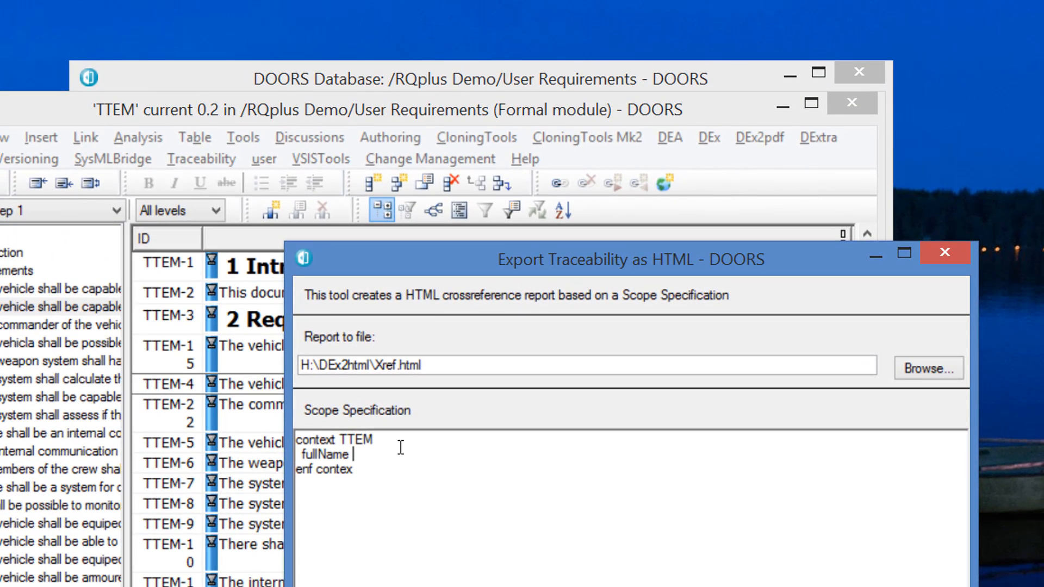
click(381, 75)
click(645, 154)
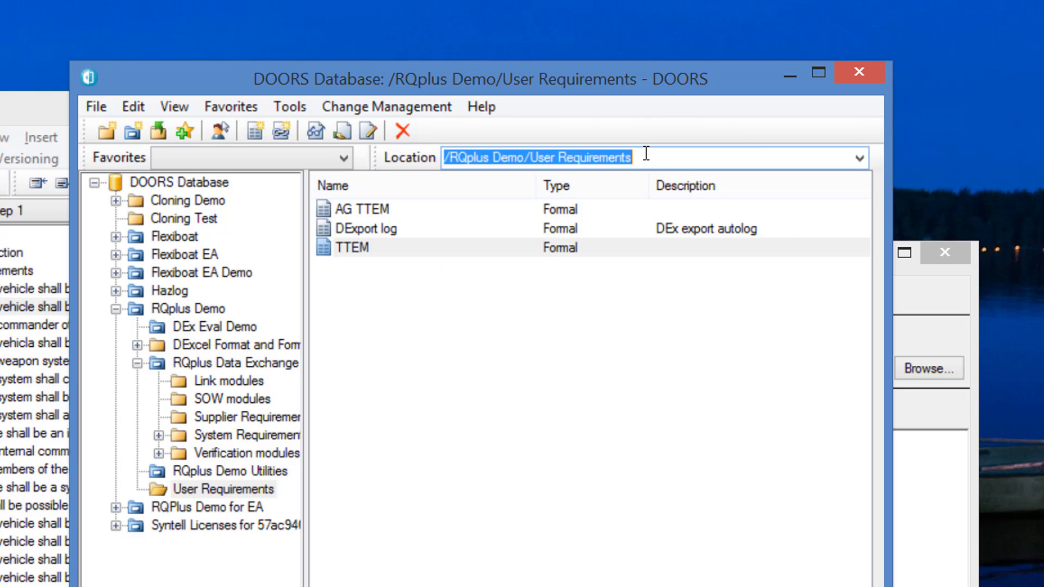
click(646, 154)
drag(645, 154, 311, 157)
key(ctrl+c)
click(913, 495)
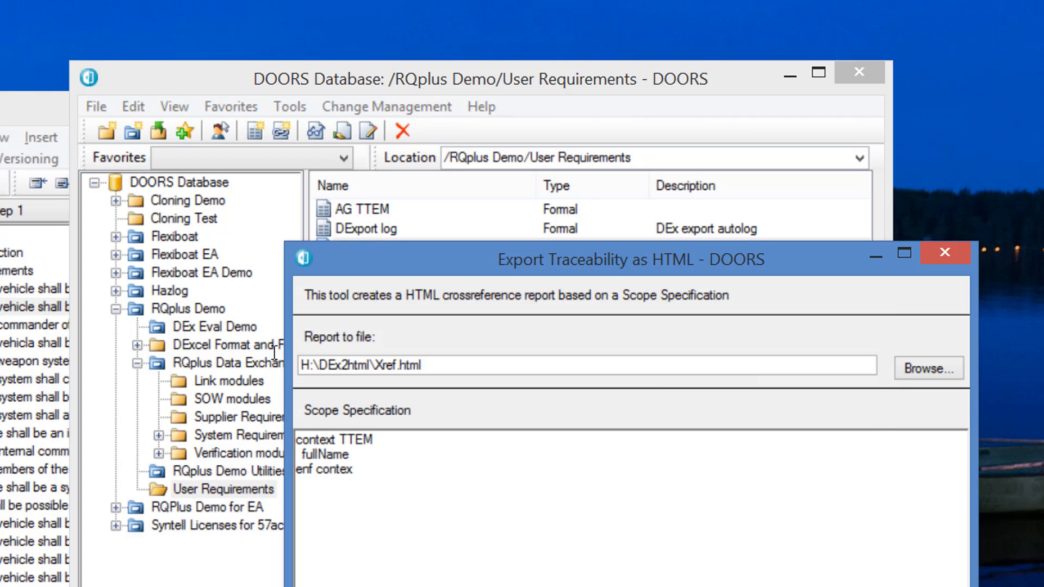
click(426, 452)
key(ctrl+v)
text(/)
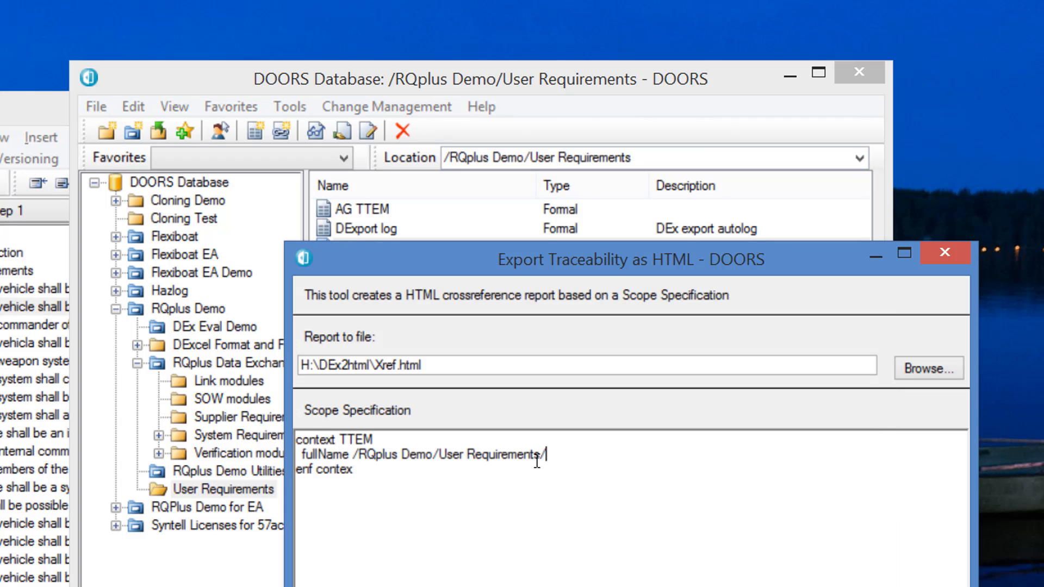
text(TTEM)
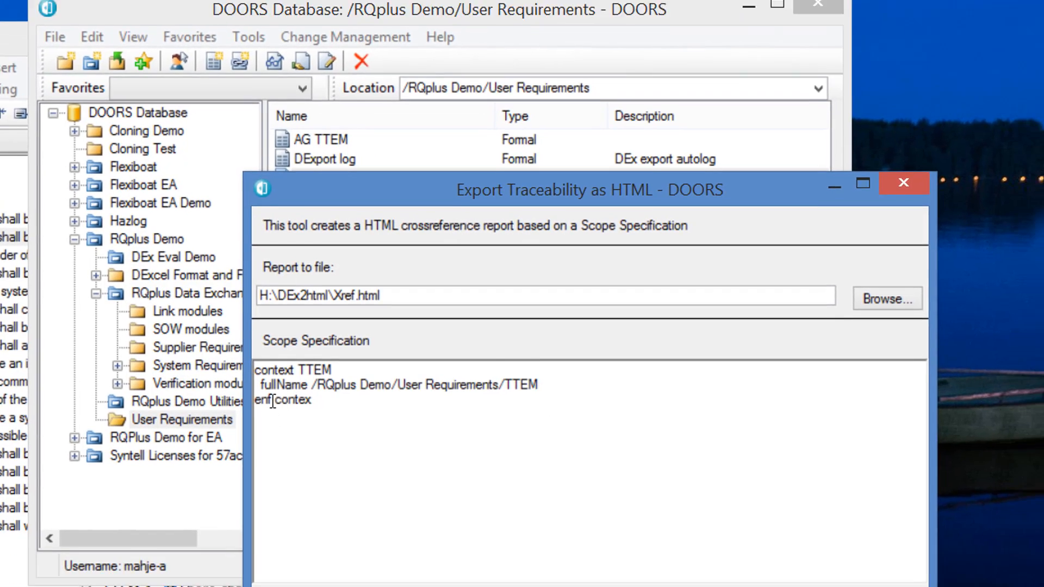
- Correct "enf" to "end" in the closing line of the TTEM context
click(314, 471)
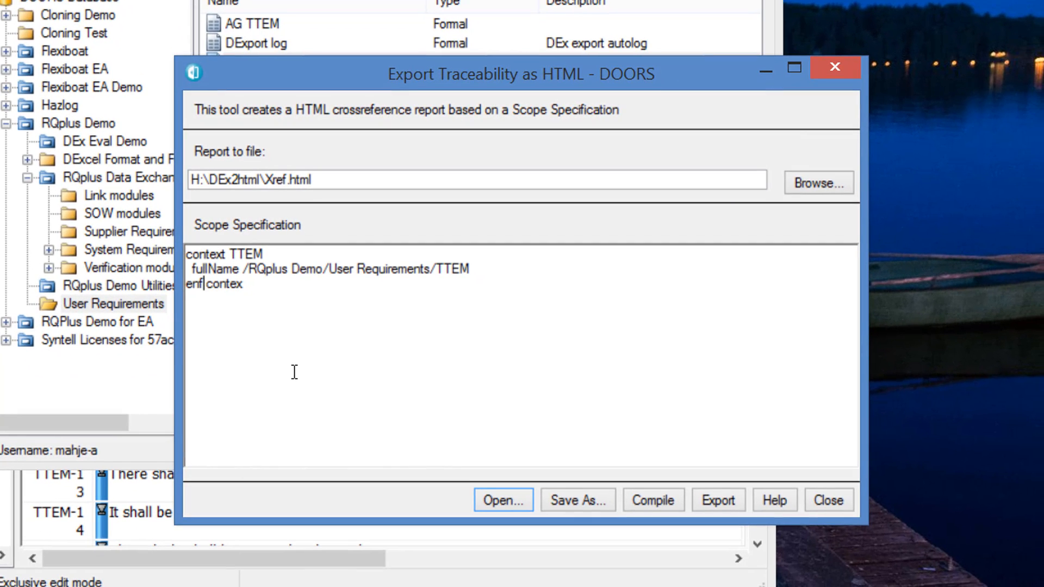
key(BackSpace)
text(d)
- Add a "context SRD" block with a fullName line below the TTEM context, separated by a blank line
key(End)
key(Return)
text(context SRD)
key(Return)
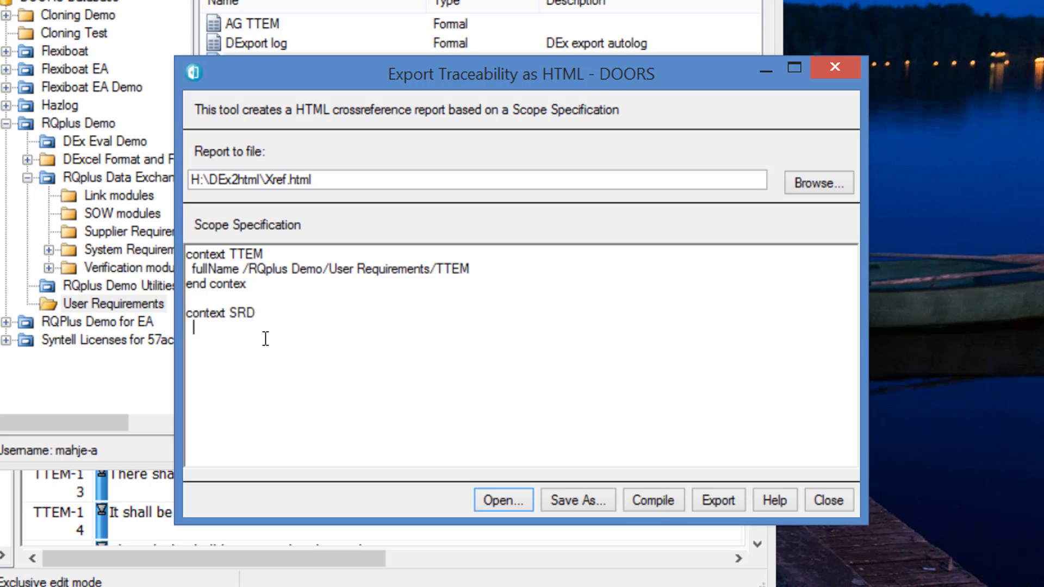
text(fullName)
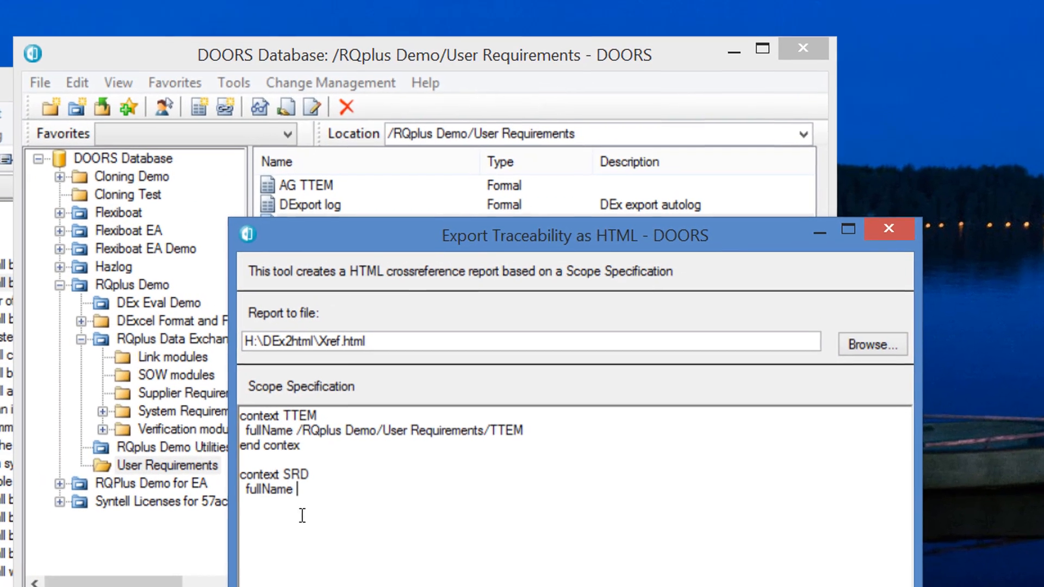
- Complete the SRD fullName as /RQplus Data Exchange/System Requirements/SRD using the copied database folder path, and close the block with "end context"
click(324, 55)
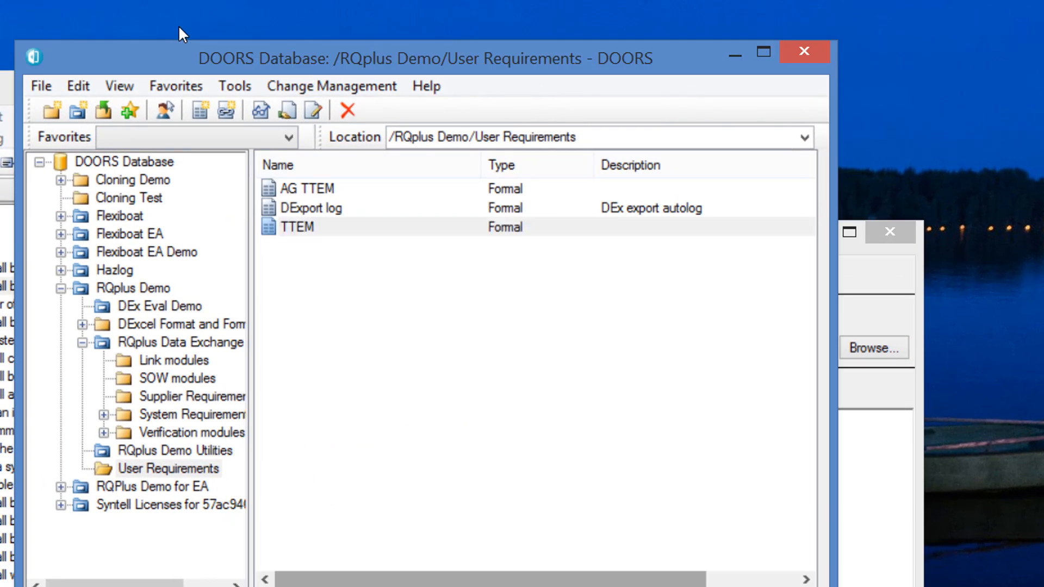
click(180, 414)
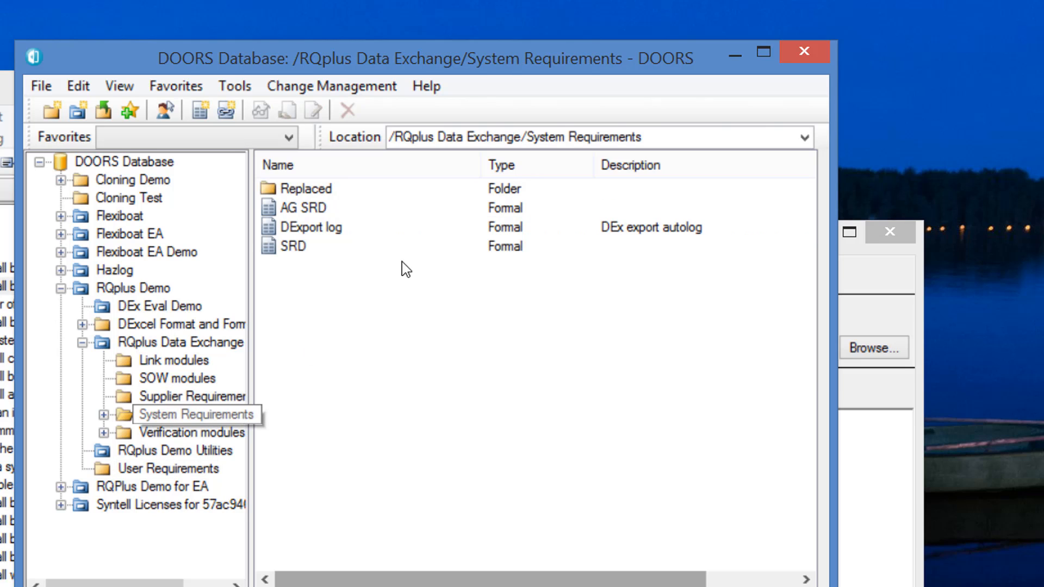
click(654, 135)
click(658, 132)
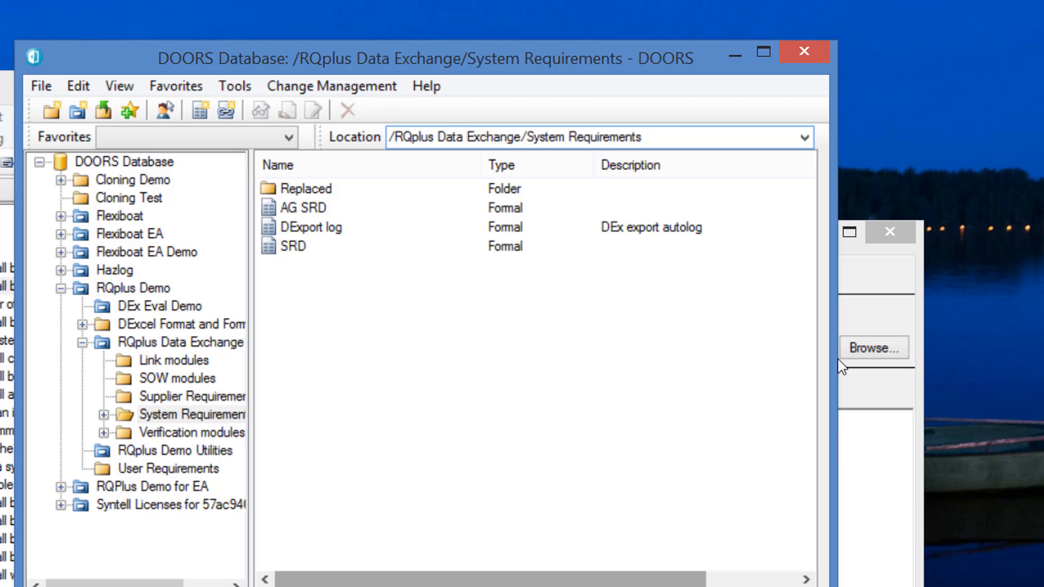
drag(661, 134, 354, 143)
key(ctrl+c)
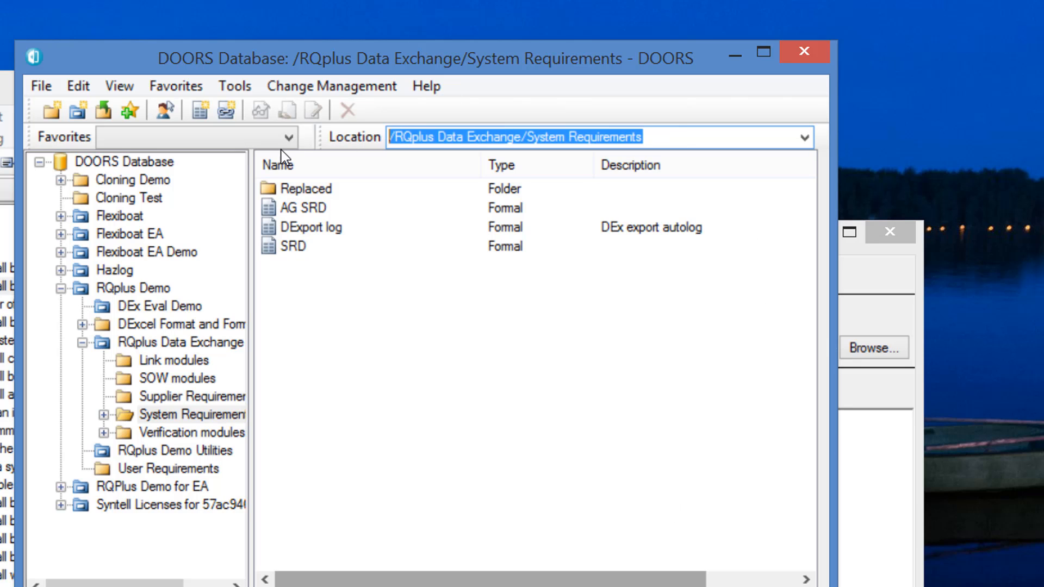
click(880, 496)
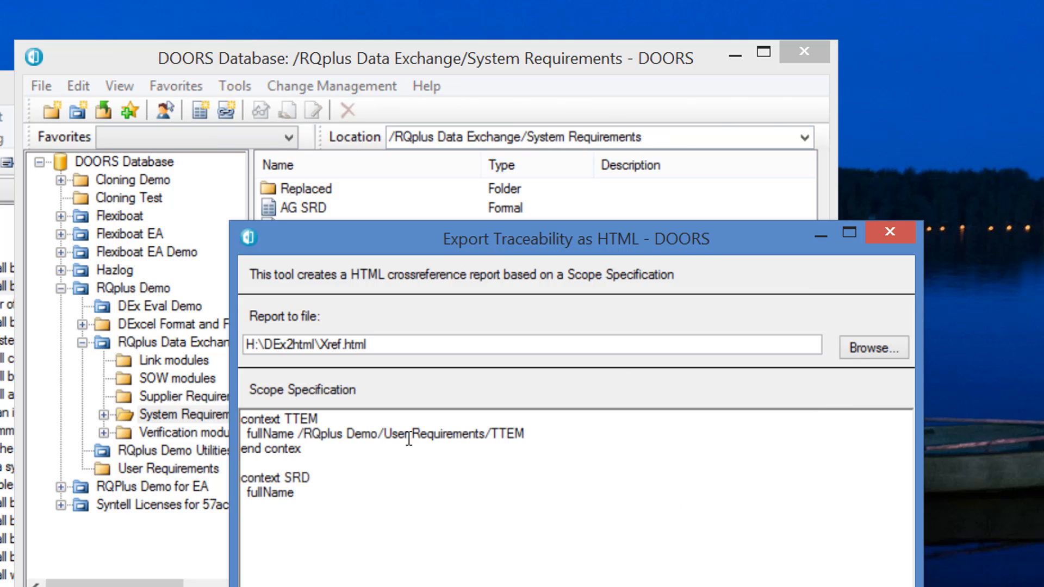
key(ctrl+v)
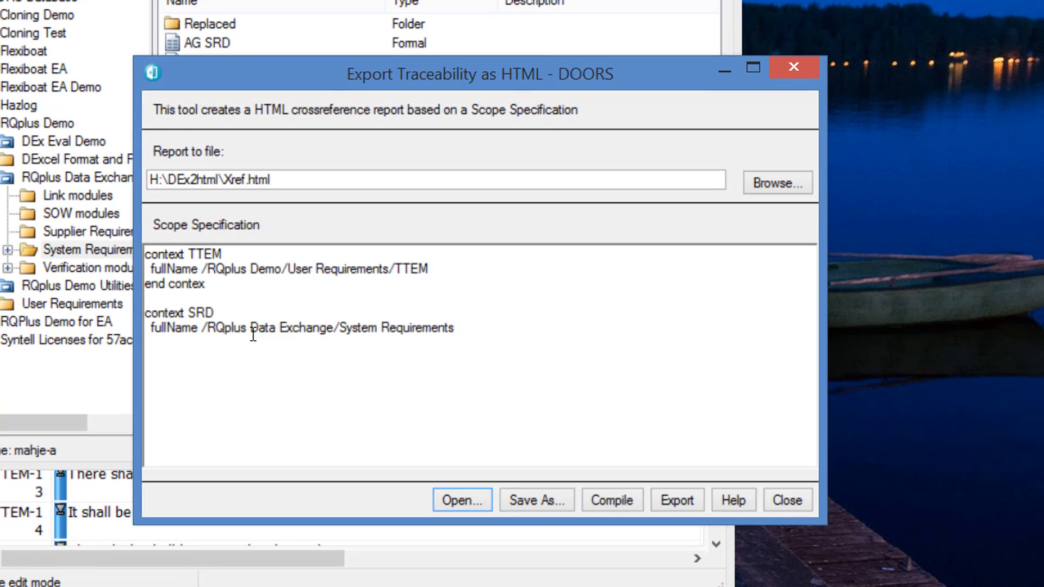
text(/SRD)
key(Return)
text(end context)
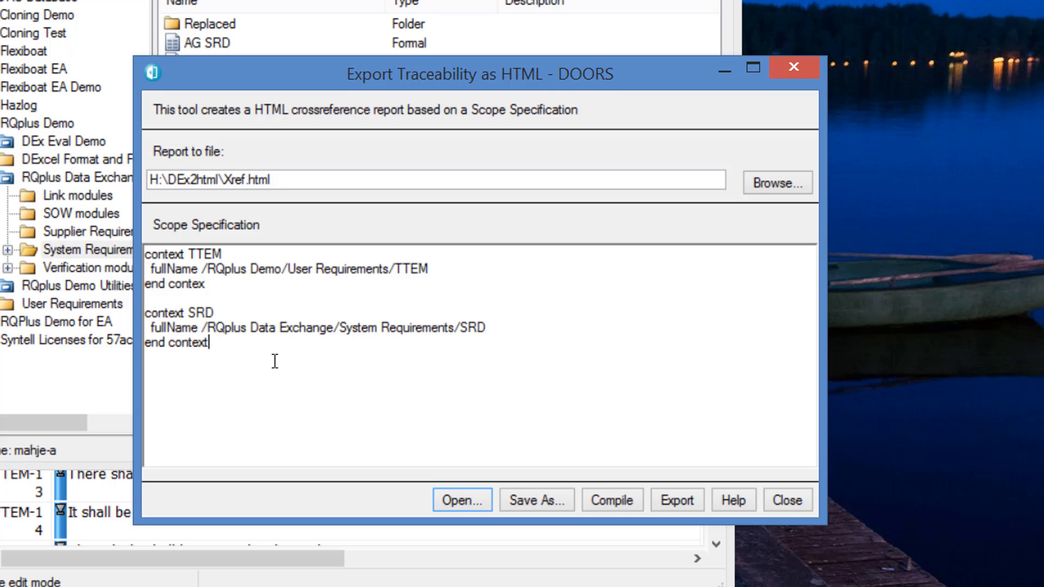
- Add the line "initial TTEM" after the SRD context, separated by a blank line
key(Return)
key(Return)
text(initial TTEM)
key(Return)
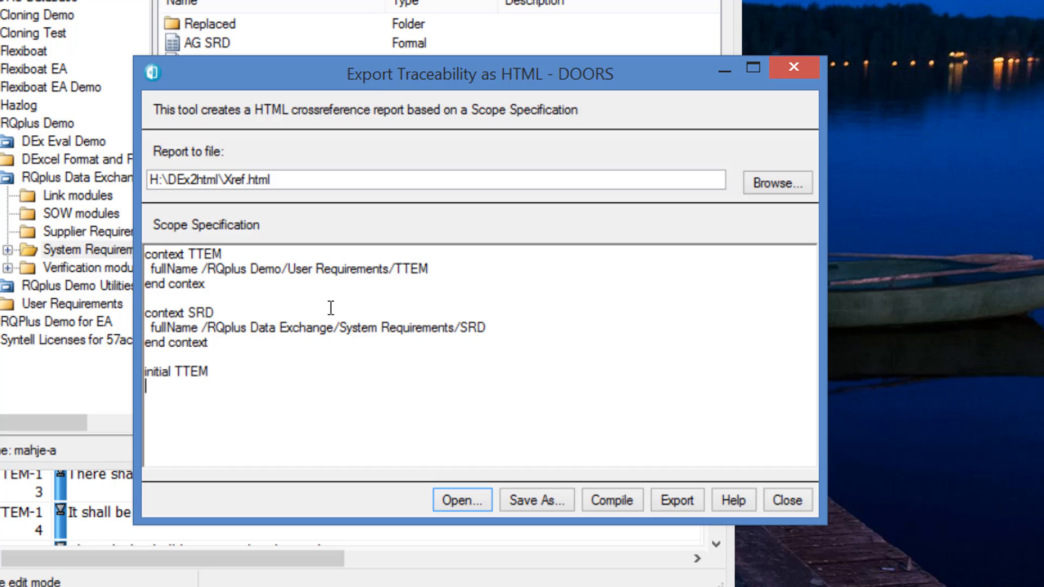
- Add the line "trace-link TTEM from SRD" directly below the "initial TTEM" line of the scope specification
text(trace-link TTEM from)
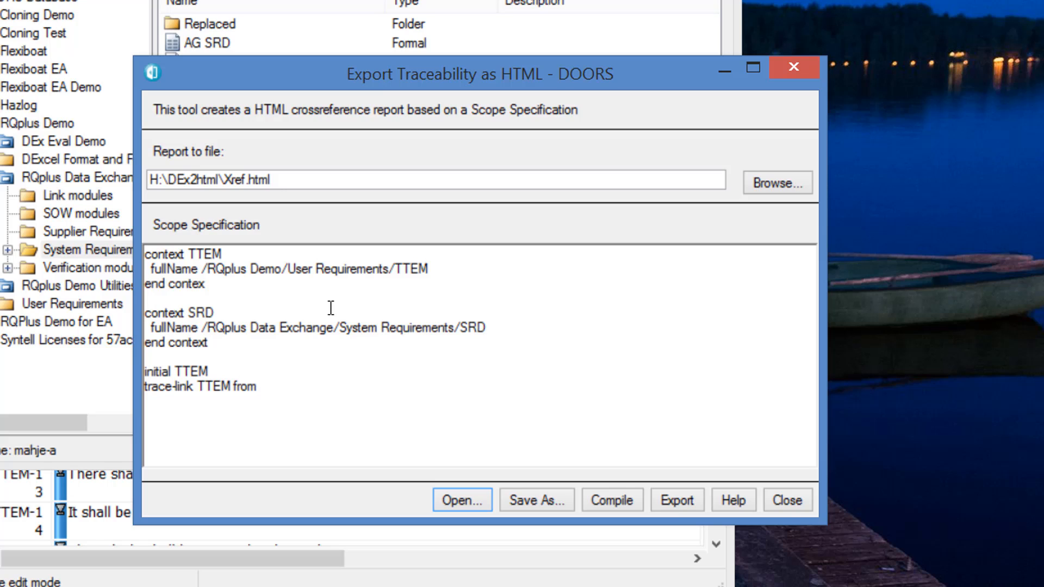
text( SRD)
- Try to export the traceability report, and correct "end contex" to "end context" in the TTEM block
click(677, 500)
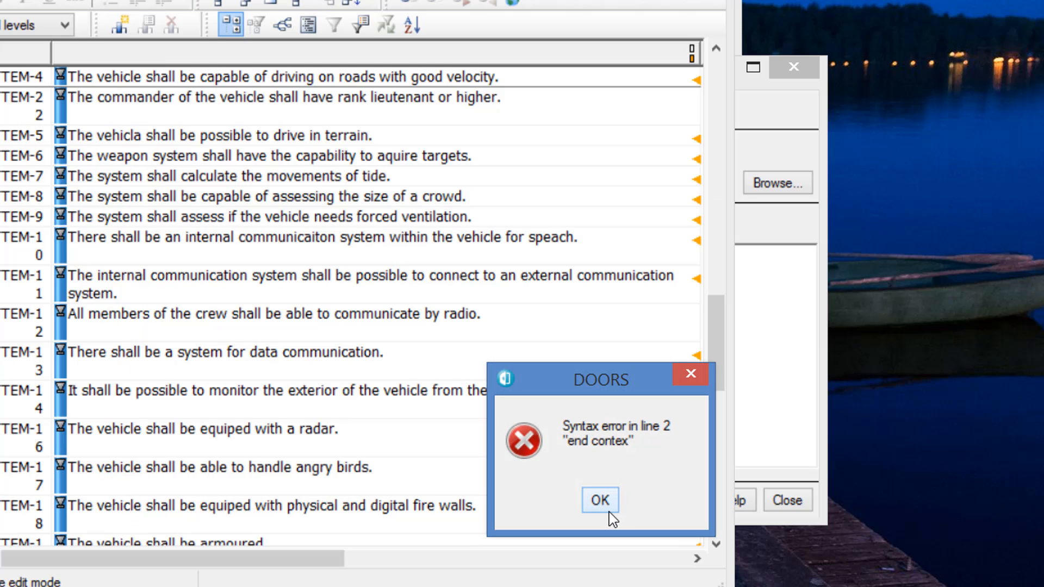
key(Return)
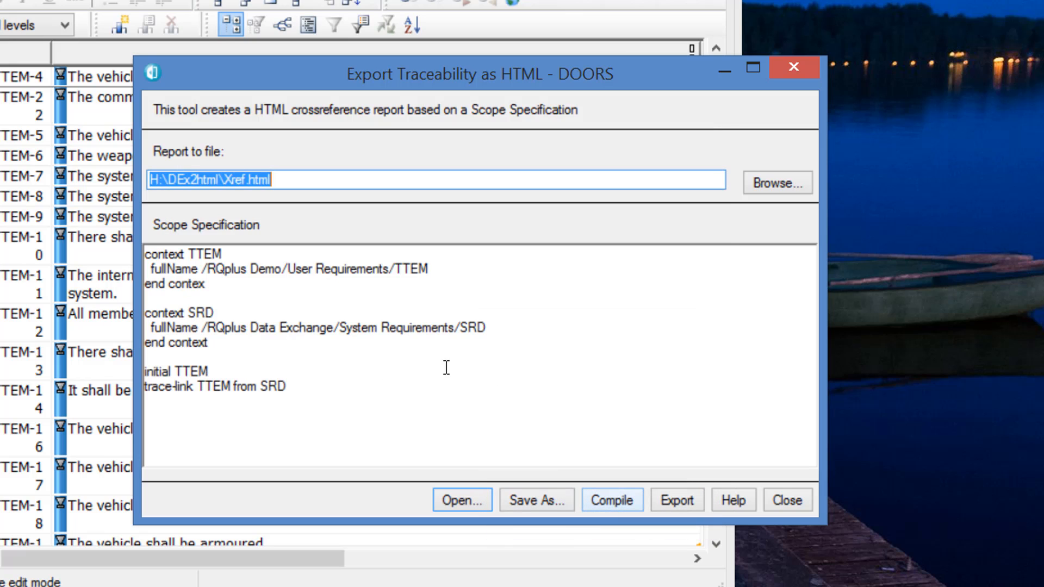
click(230, 288)
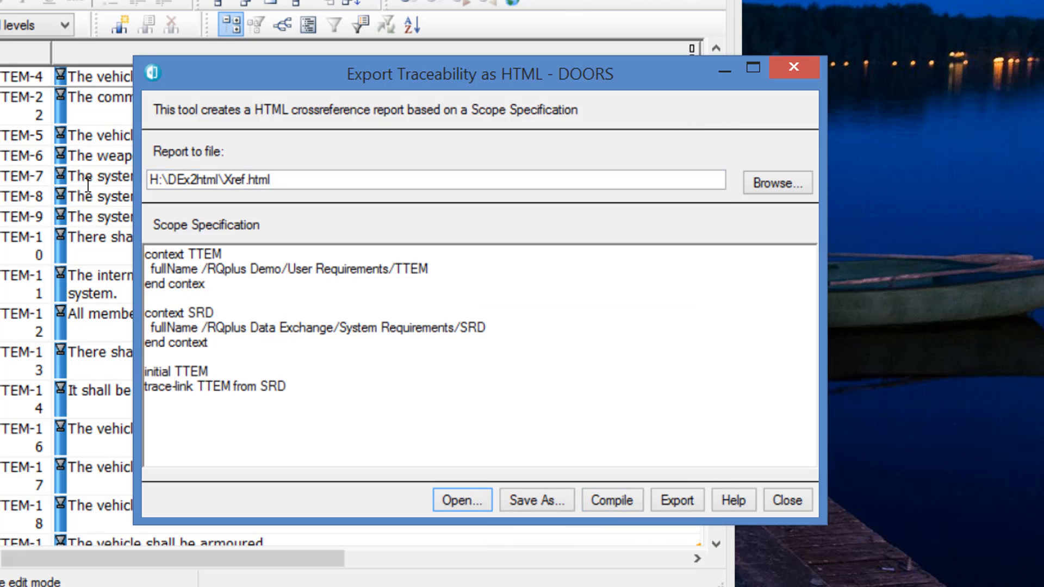
text(t)
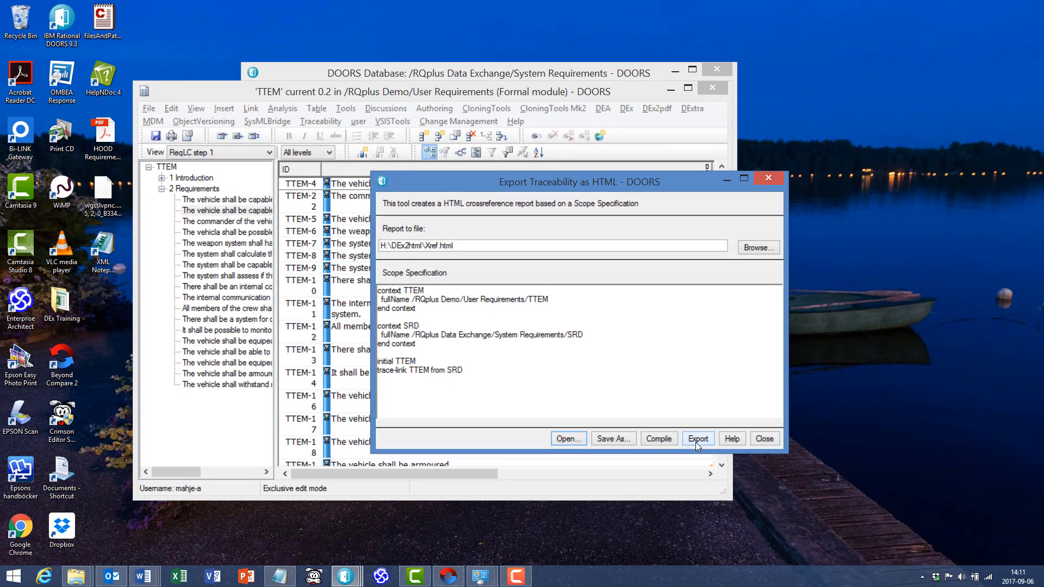
- Export the traceability report to H:\DEx2html\Xref.html, open it in the web browser and look through the TTEM-to-SRD links
click(696, 439)
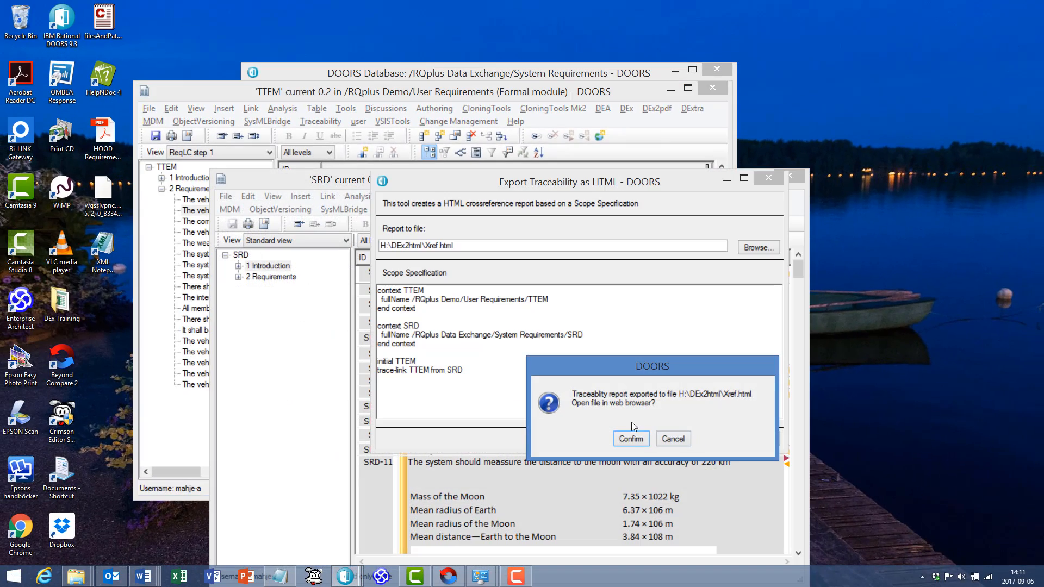
click(631, 439)
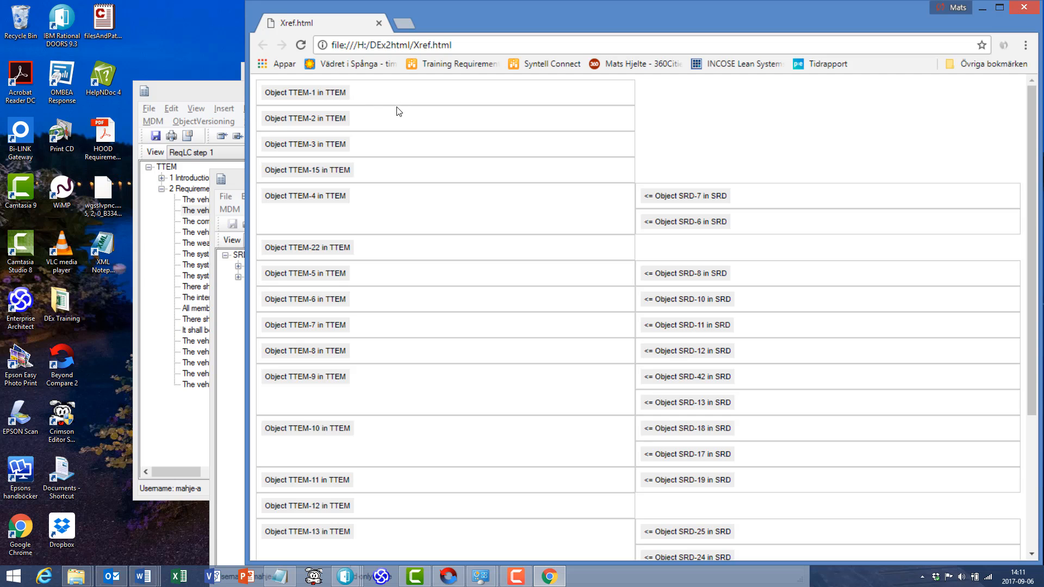
scroll(395, 125, down, 3)
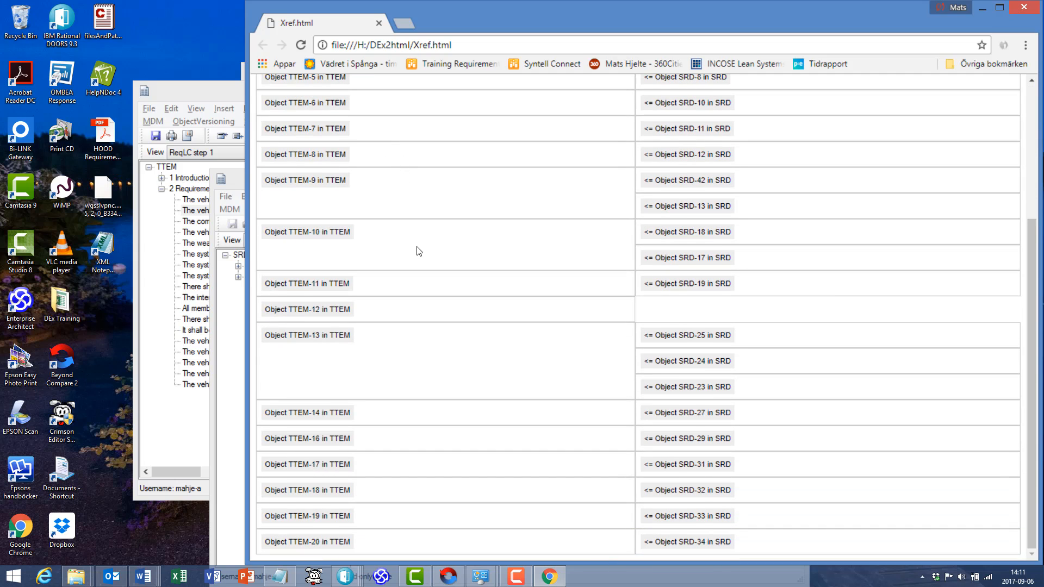
scroll(416, 247, up, 3)
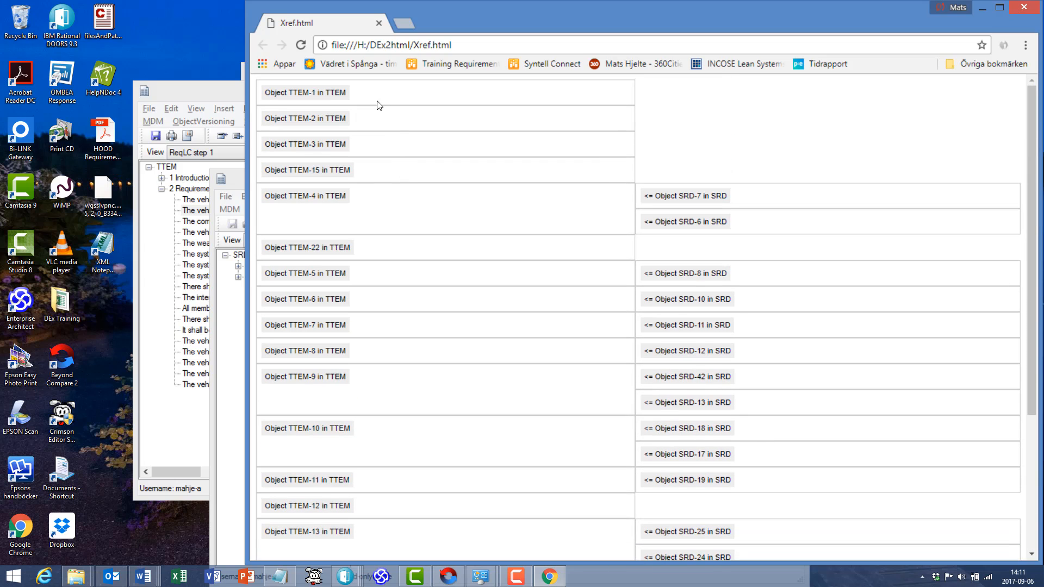
scroll(403, 204, down, 3)
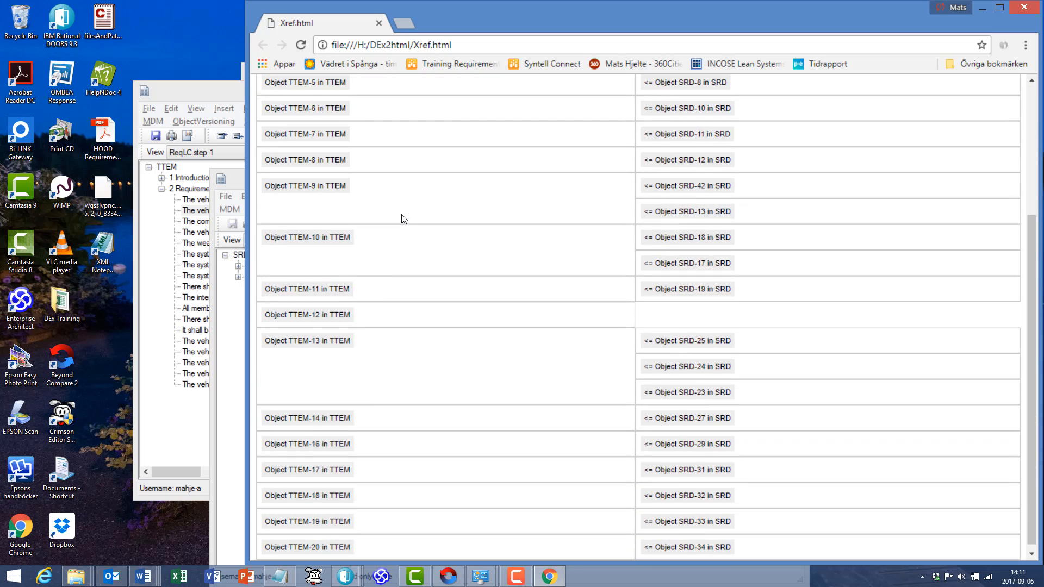
scroll(401, 215, up, 3)
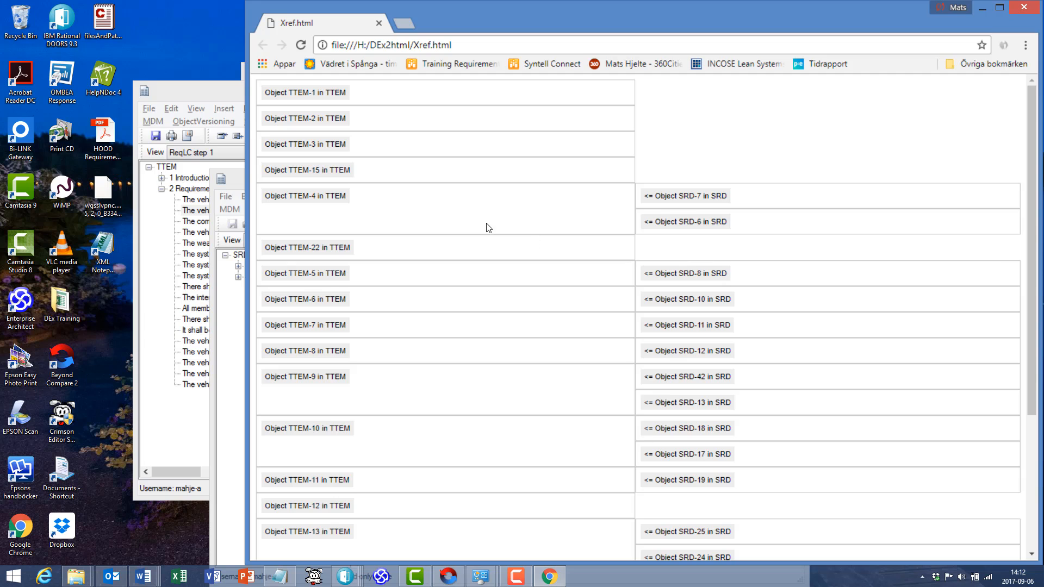
- Back in the DOORS export window, add a "showmain" line below the fullName line in both the TTEM and SRD contexts
key(alt+Tab)
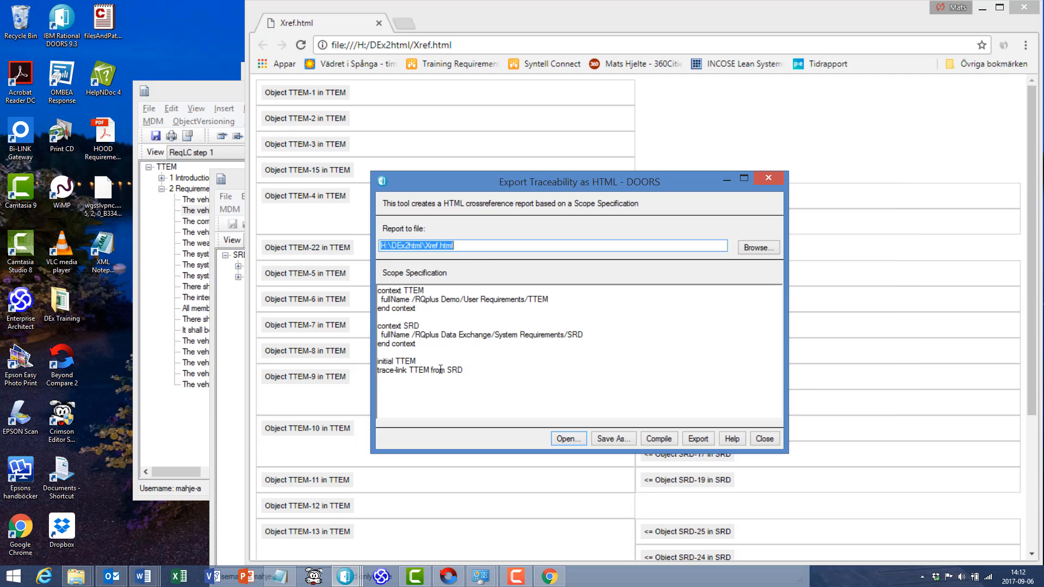
click(555, 299)
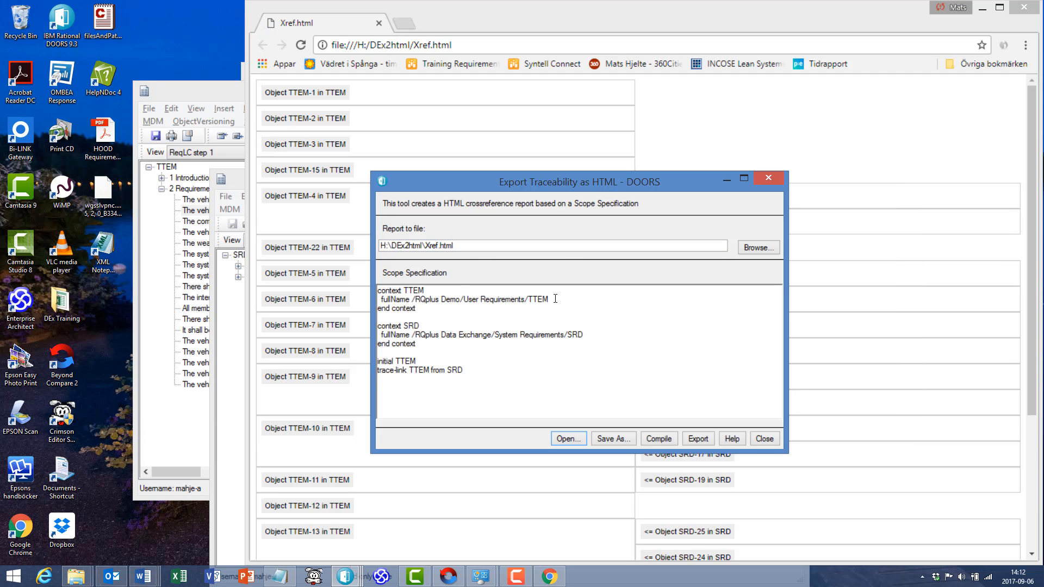
key(Return)
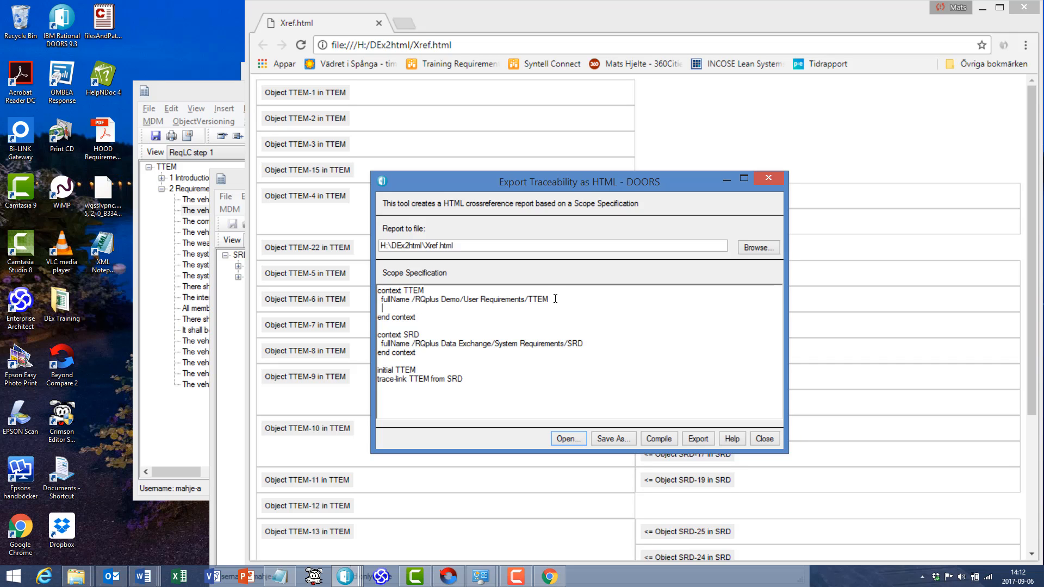
text(show)
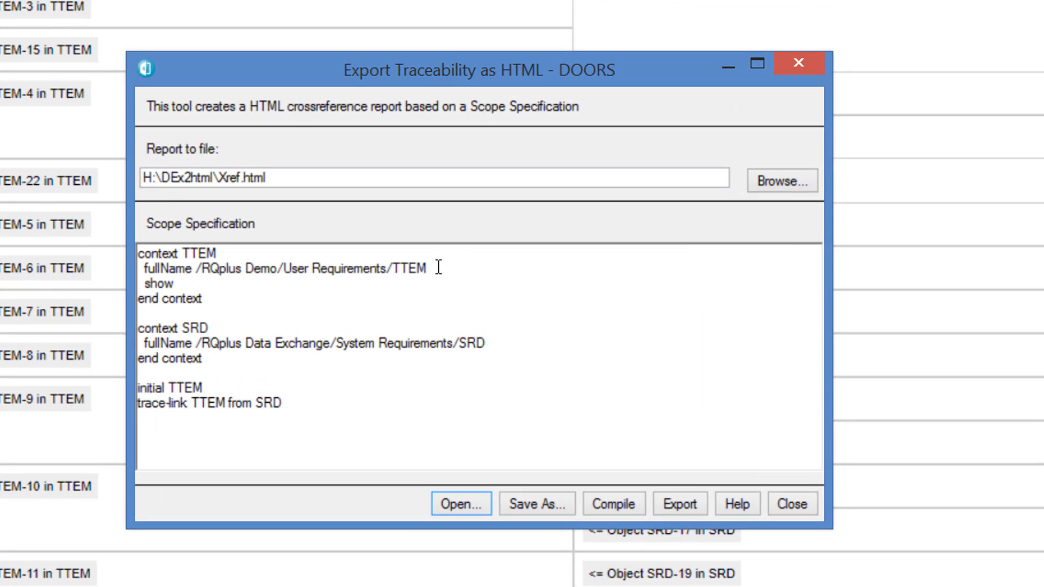
text(main)
click(501, 344)
key(Return)
text(showmain)
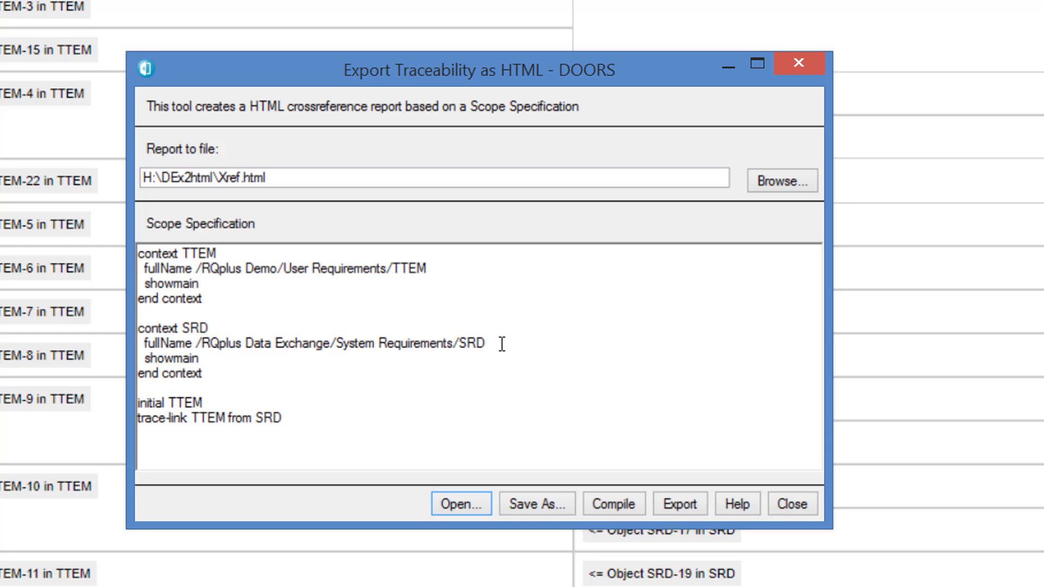
- Begin a new line with the keyword "show" below "showmain" in the TTEM context
click(248, 284)
key(Return)
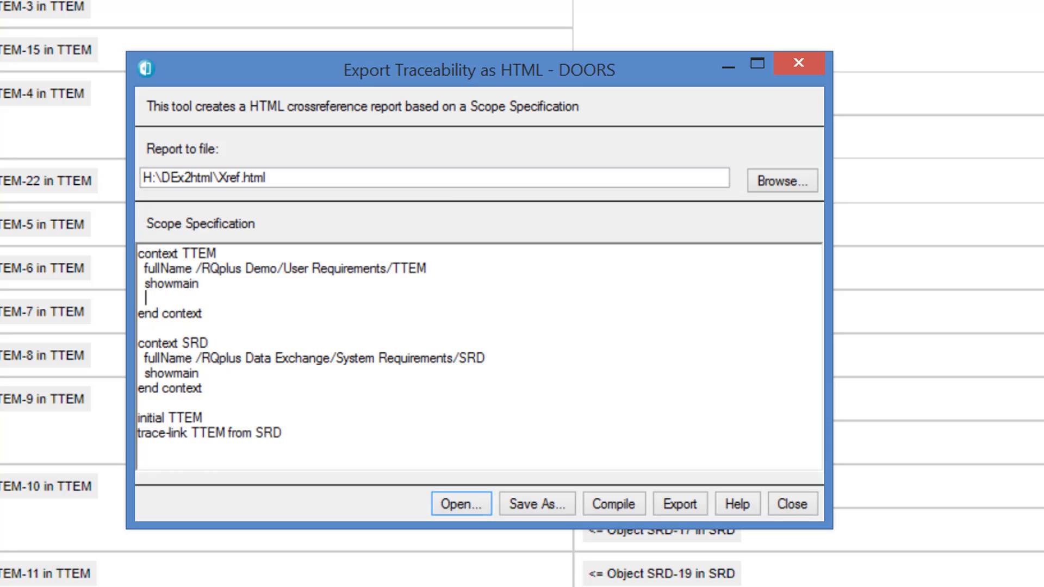
text(swow)
key(BackSpace)
key(BackSpace)
key(BackSpace)
text(how)
- Bring up the TTEM formal module and widen its window to check the names of its attribute columns
key(alt+Tab)
key(alt+Tab)
key(alt+Tab)
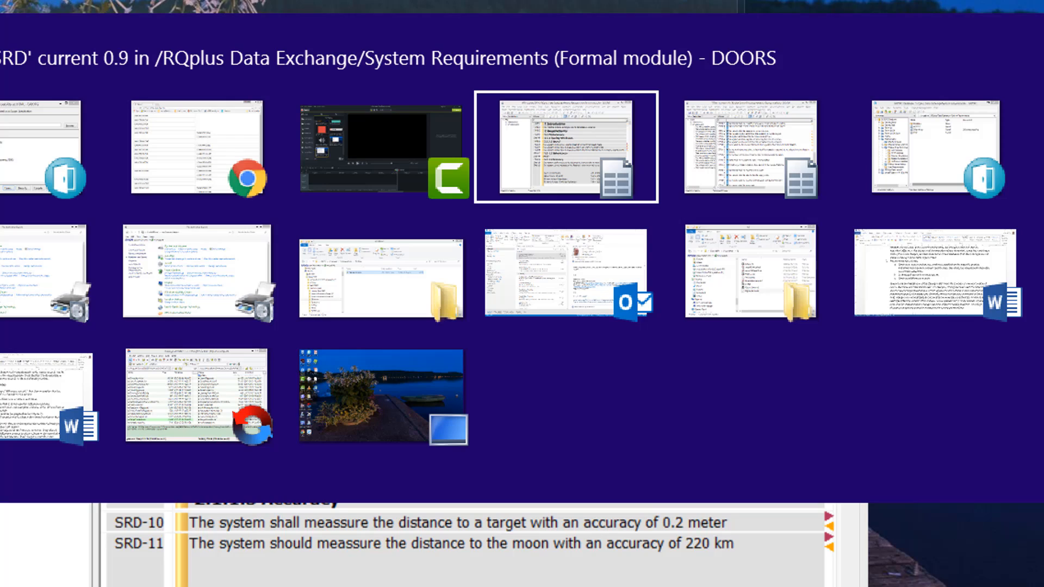
key(alt+Tab)
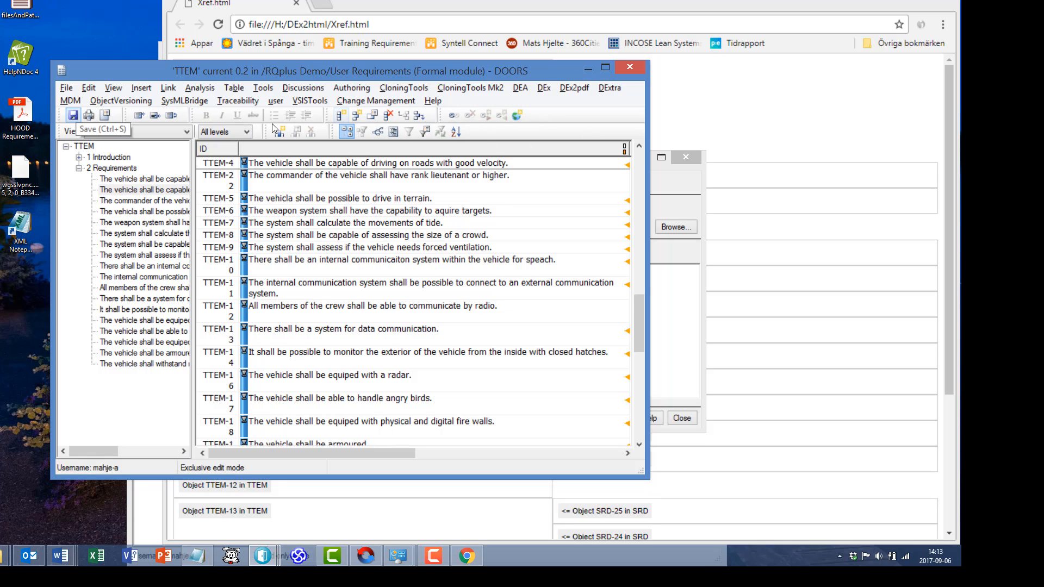
drag(649, 193, 853, 209)
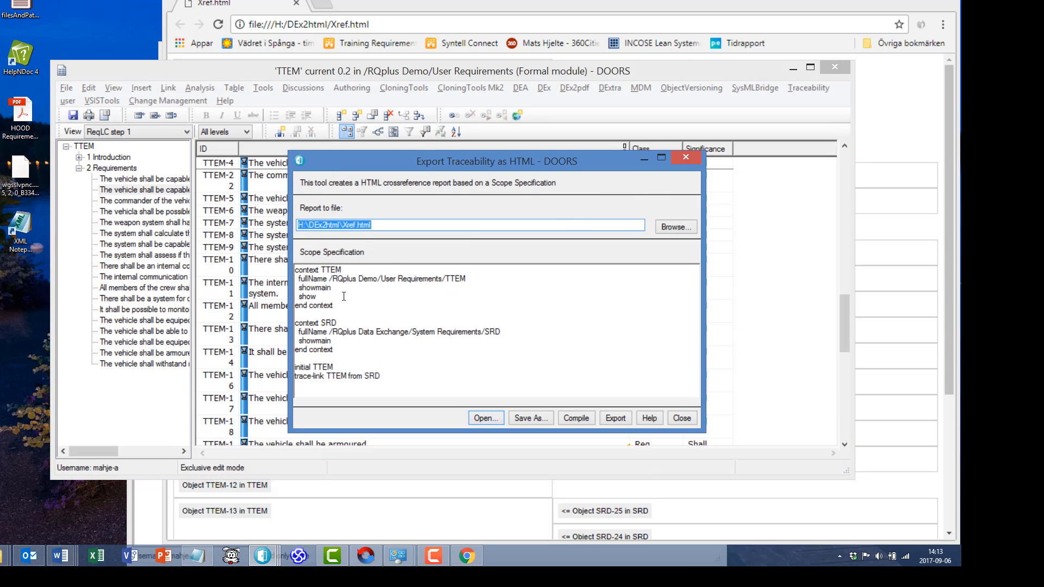
- Complete the TTEM context's show line as "show Class" and add "show Significance" beneath it
click(344, 296)
text(Clas)
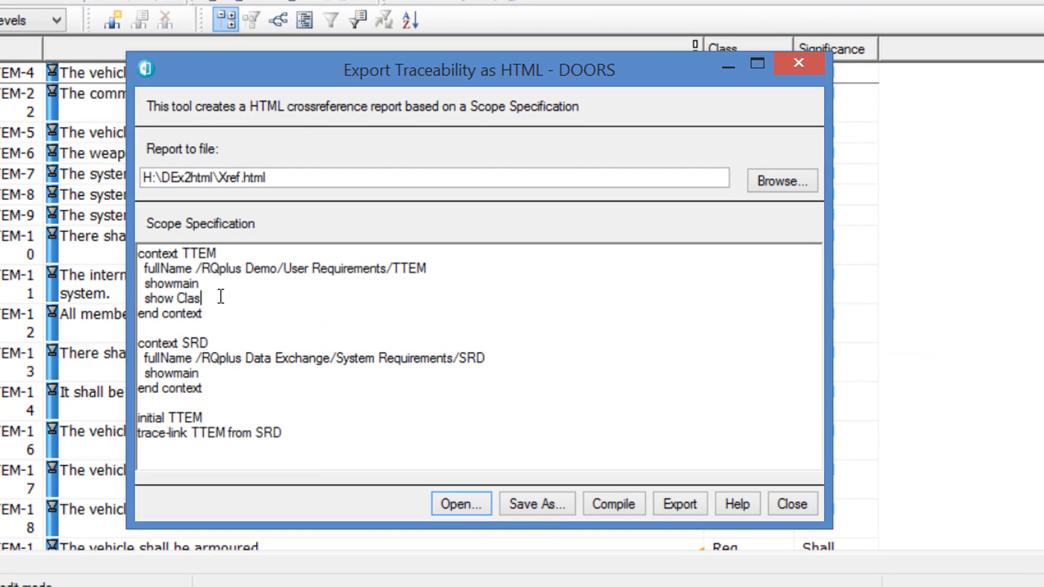
text(s)
key(Return)
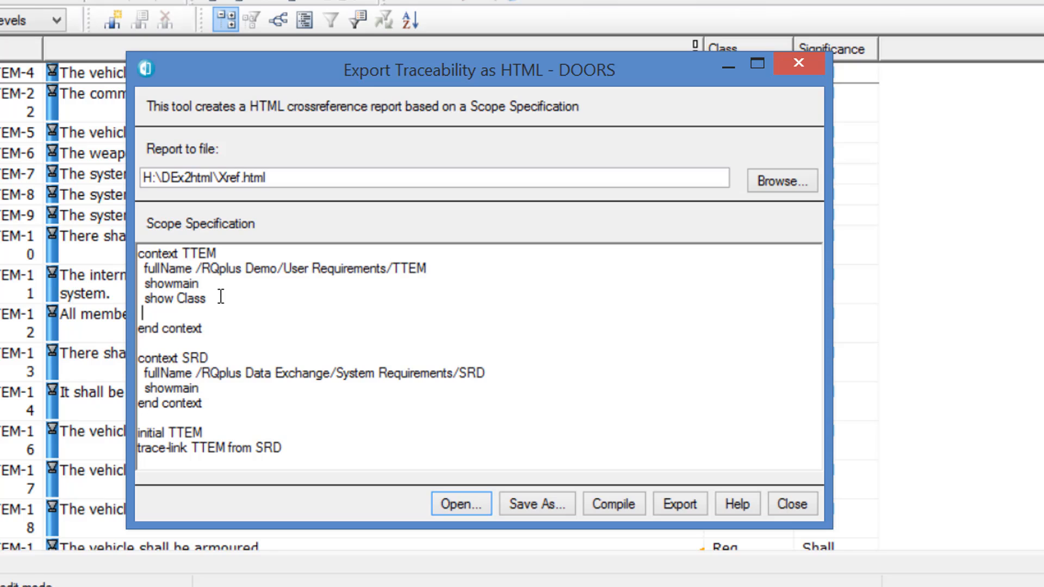
text(show Signif)
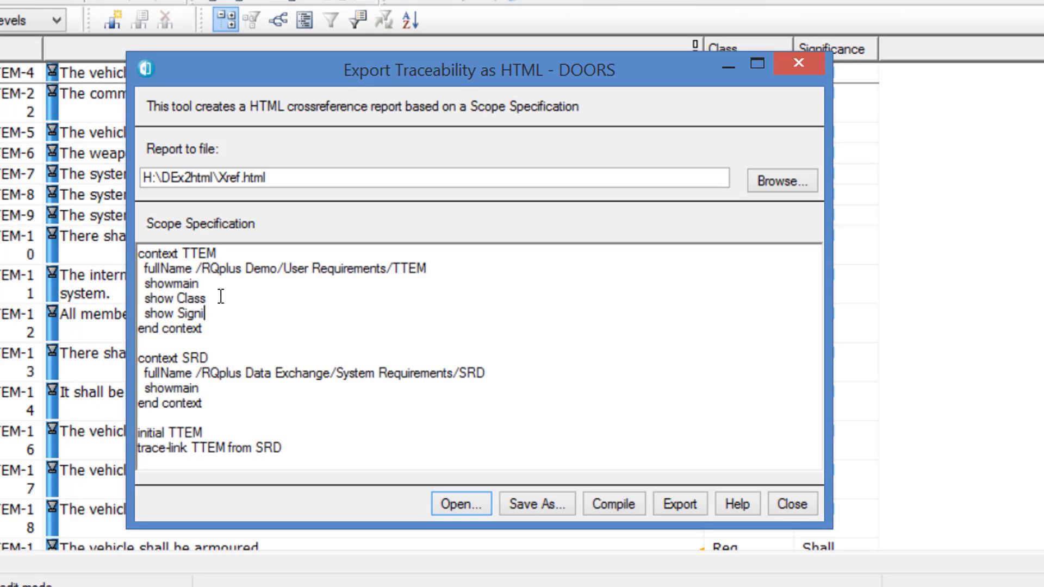
text(icance)
- Export the report again, open it in the web browser and review the requirement texts with their Class and Significance attributes
click(679, 504)
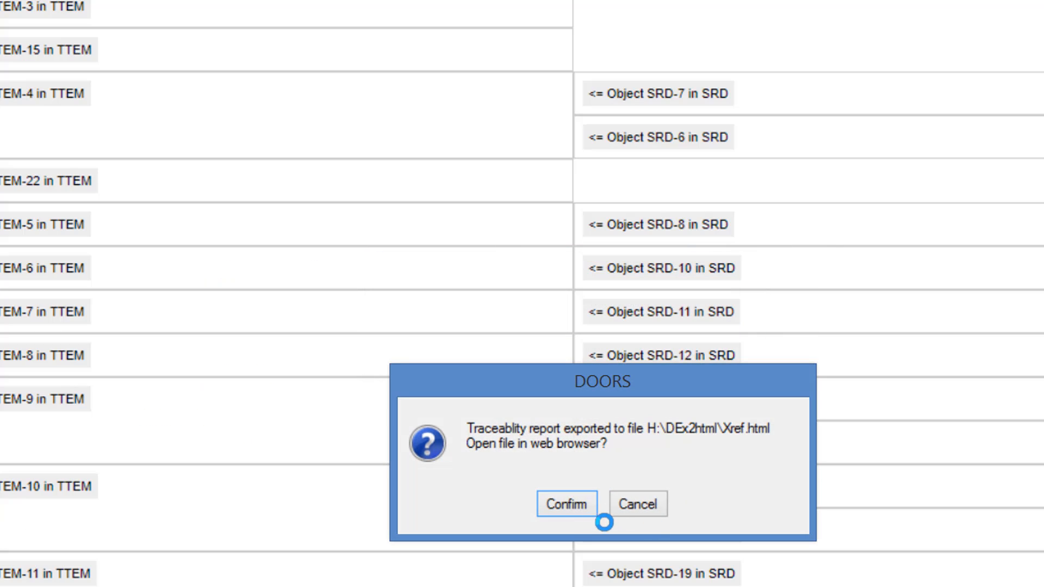
click(543, 510)
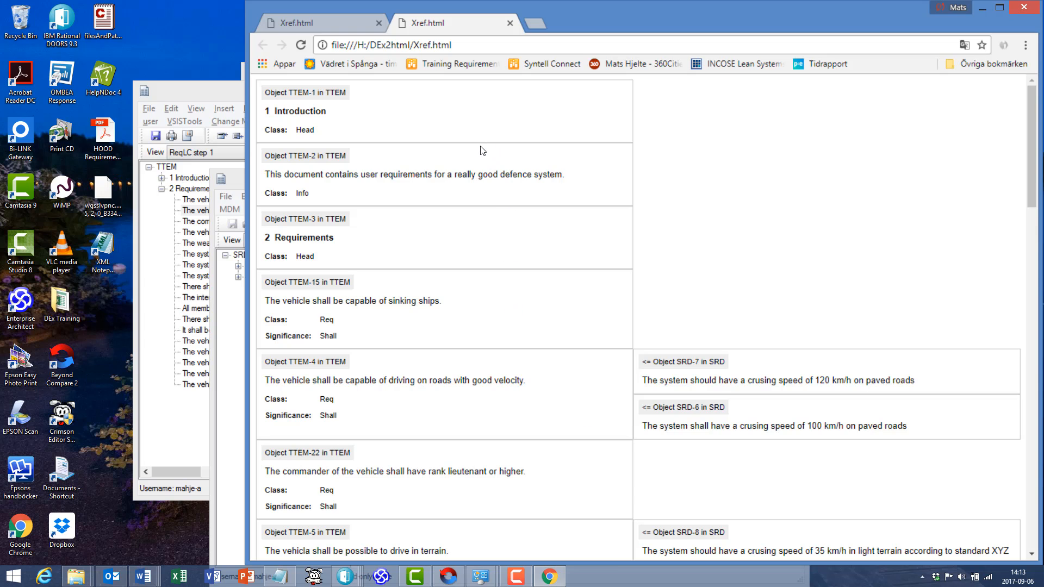
scroll(464, 218, down, 2)
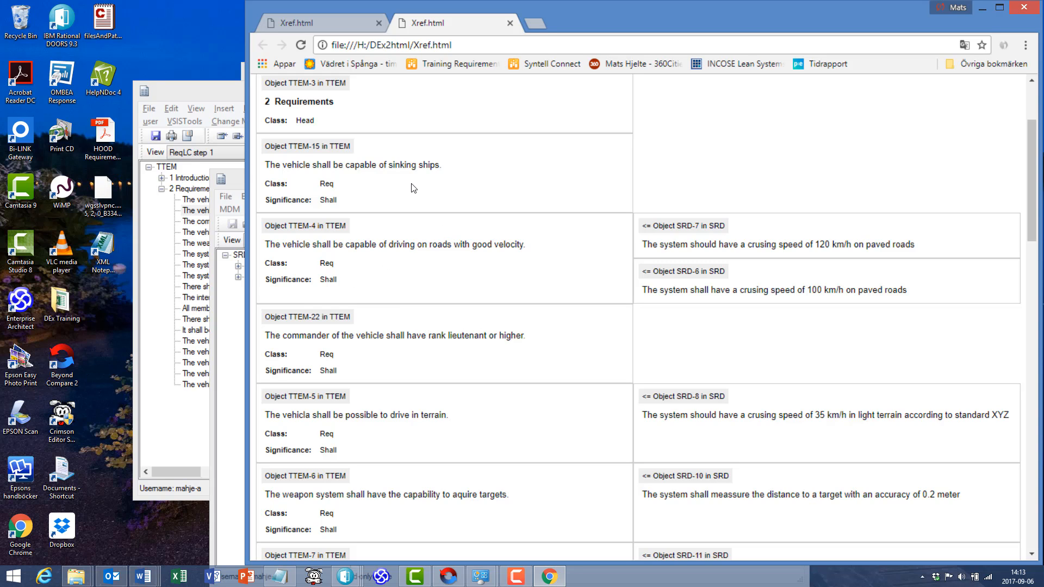
scroll(413, 196, up, 3)
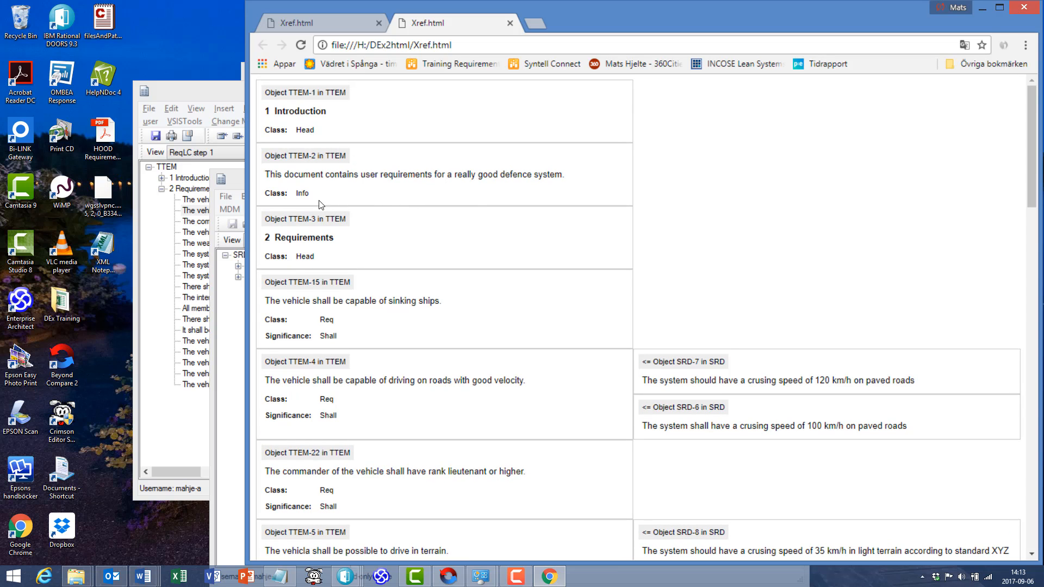
scroll(324, 254, down, 12)
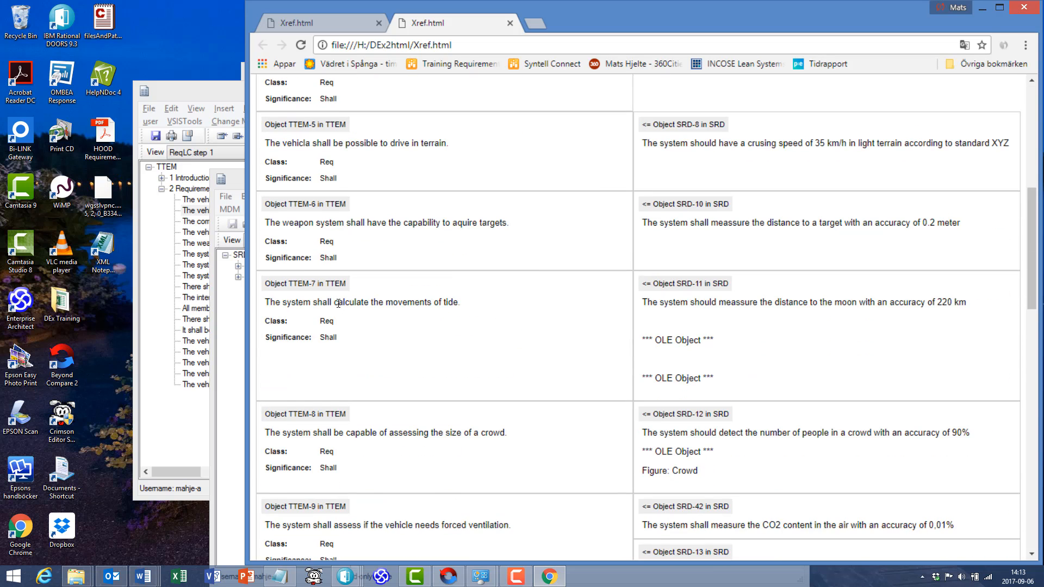
scroll(355, 342, down, 5)
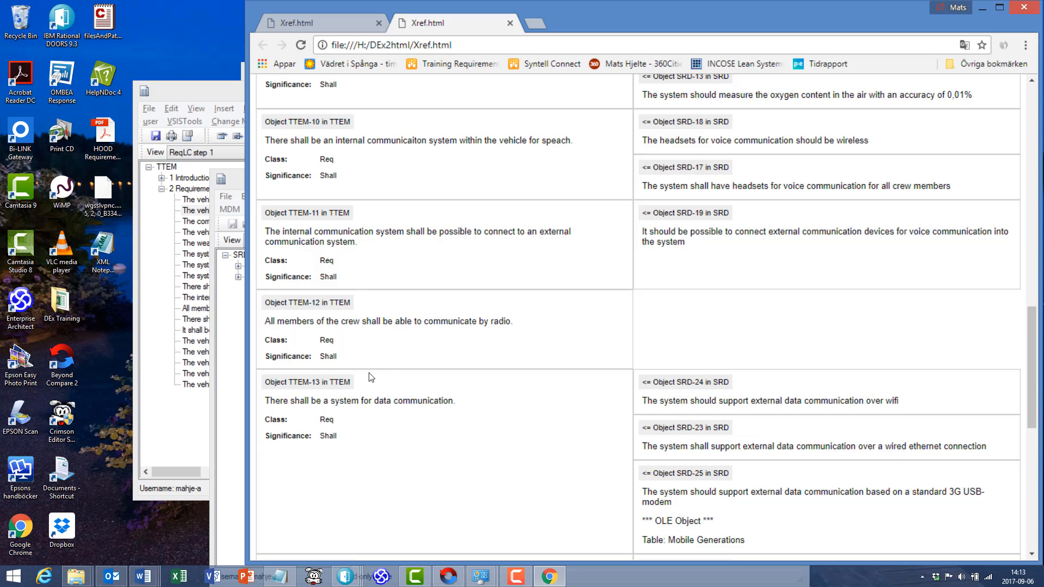
scroll(422, 367, up, 17)
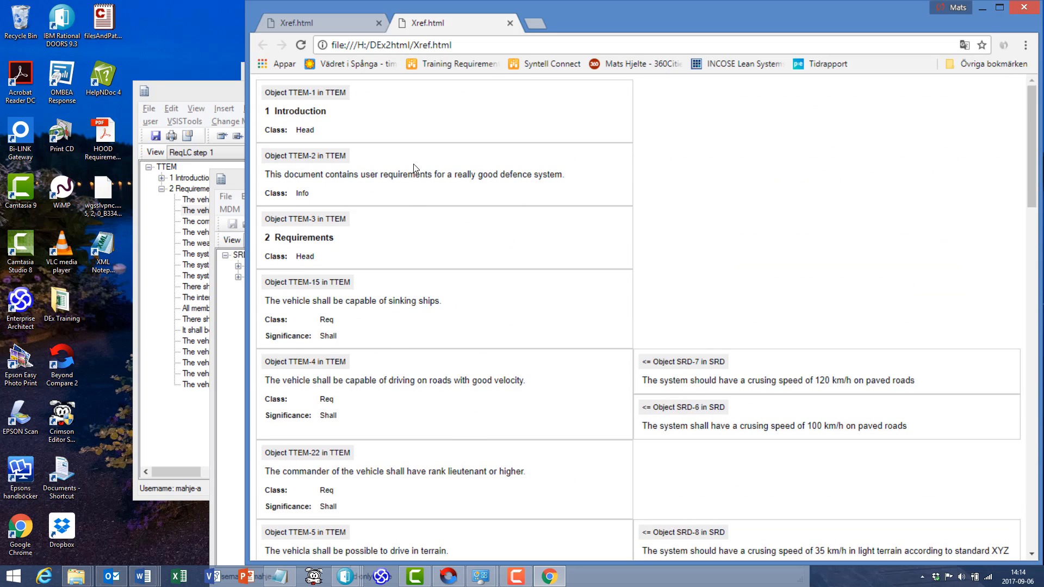
- Back in the DOORS export window, insert "filter Class == Req" below the fullName line of the TTEM context
key(alt+Tab)
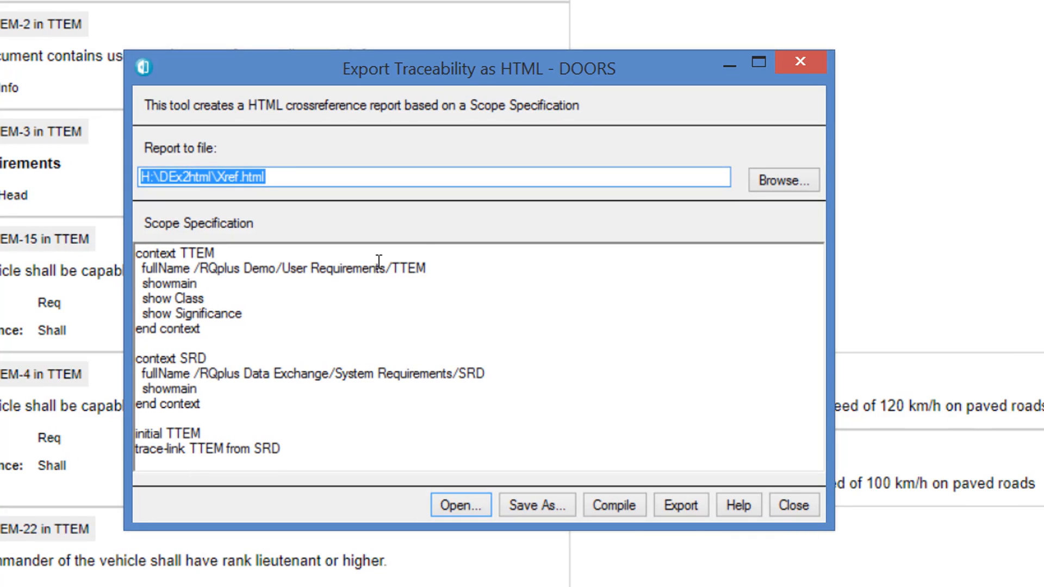
click(438, 273)
key(Return)
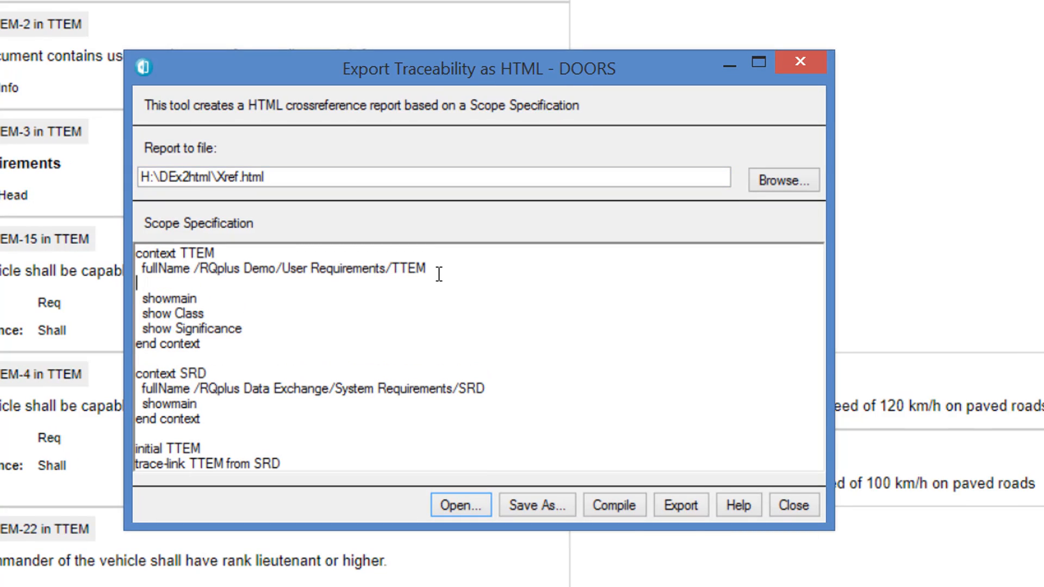
text(fil)
text(er)
key(BackSpace)
key(BackSpace)
text(ter Class ==)
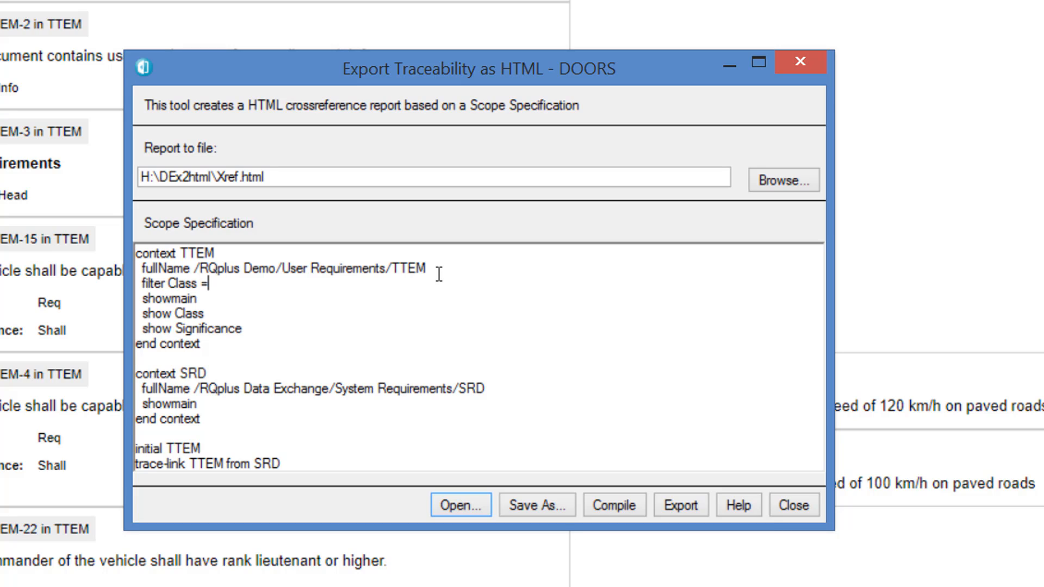
text( Req)
- Export the filtered traceability report, open it in the web browser and look through the TTEM requirements
click(680, 505)
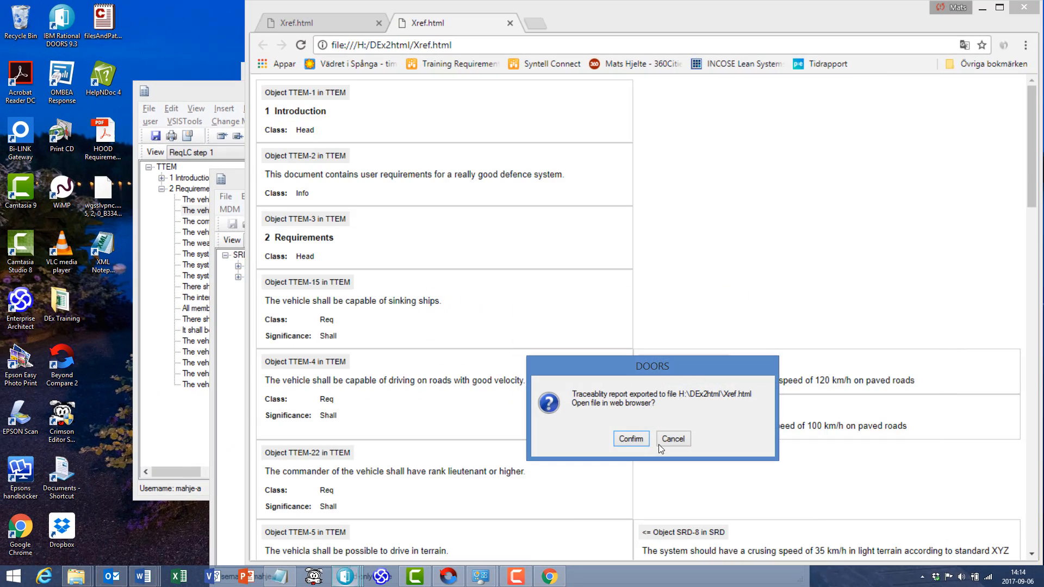
click(632, 442)
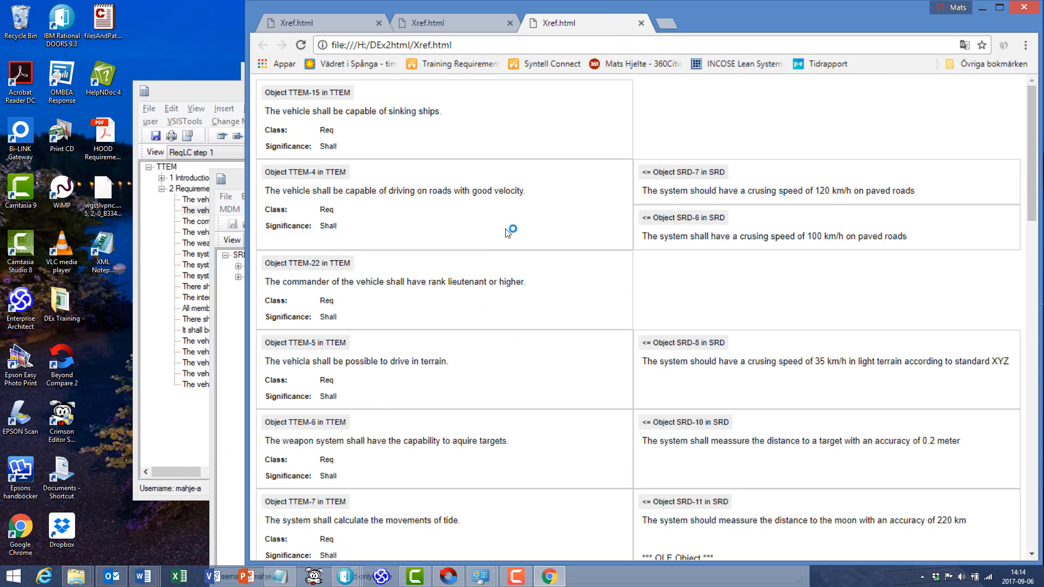
scroll(344, 230, down, 20)
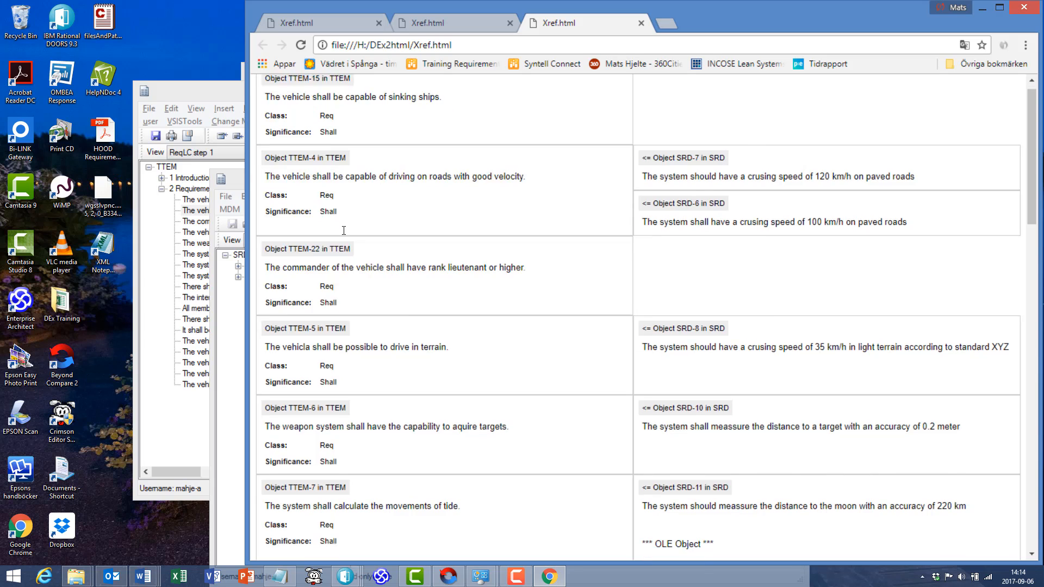
- Skim the filtered report down to the last TTEM requirement and return to its beginning
scroll(348, 237, down, 5)
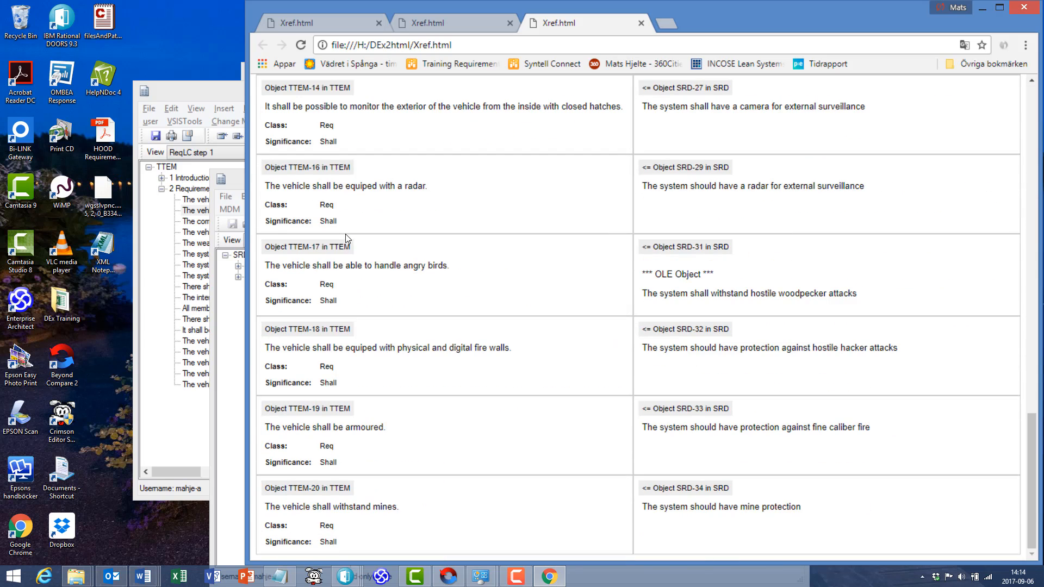
scroll(372, 277, up, 8)
scroll(370, 264, up, 15)
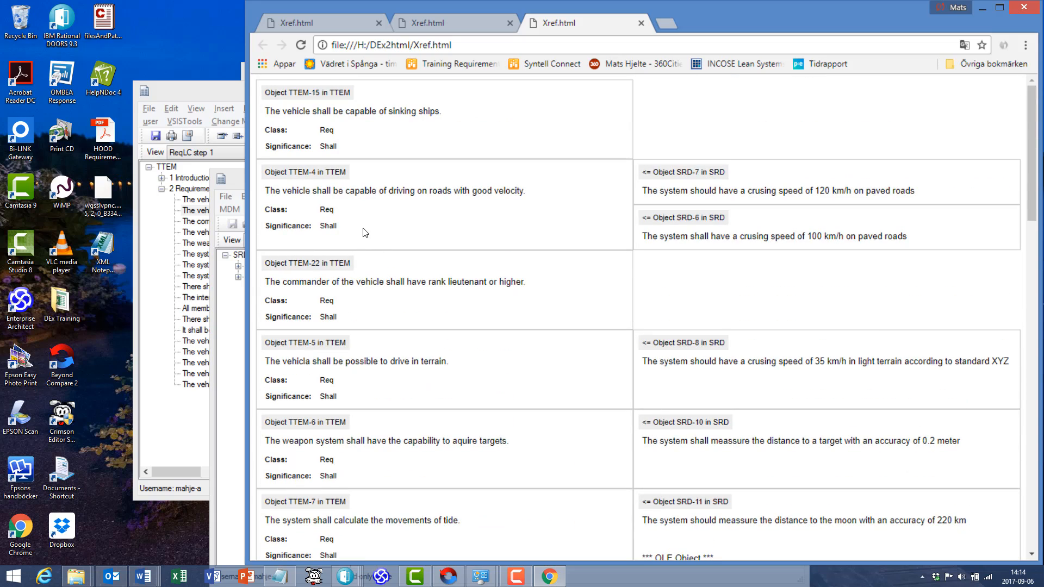
- Back in the DOORS export window, add "show Class" below the showmain line of the SRD context
key(alt+Tab)
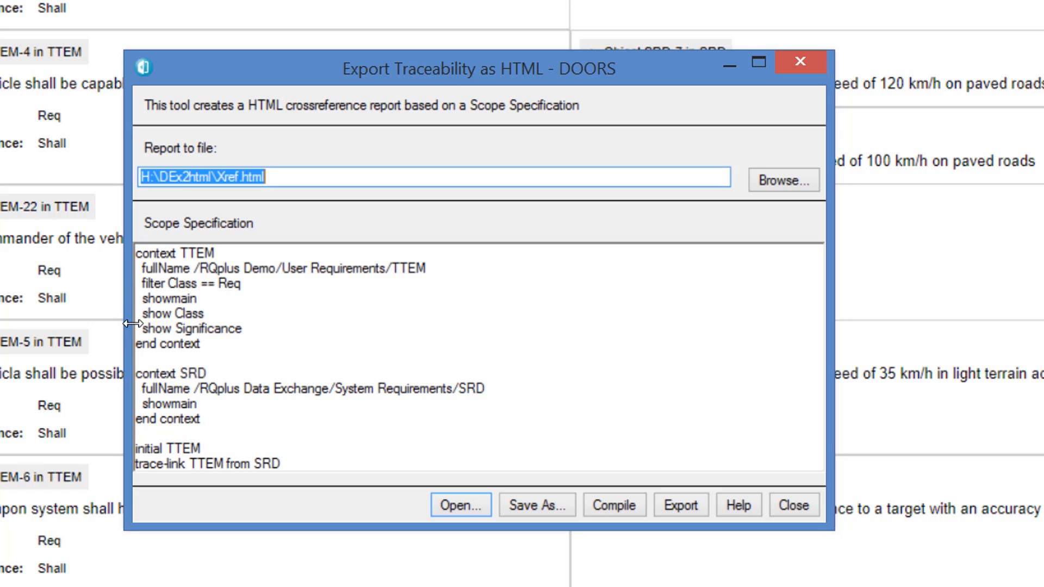
drag(128, 317, 126, 329)
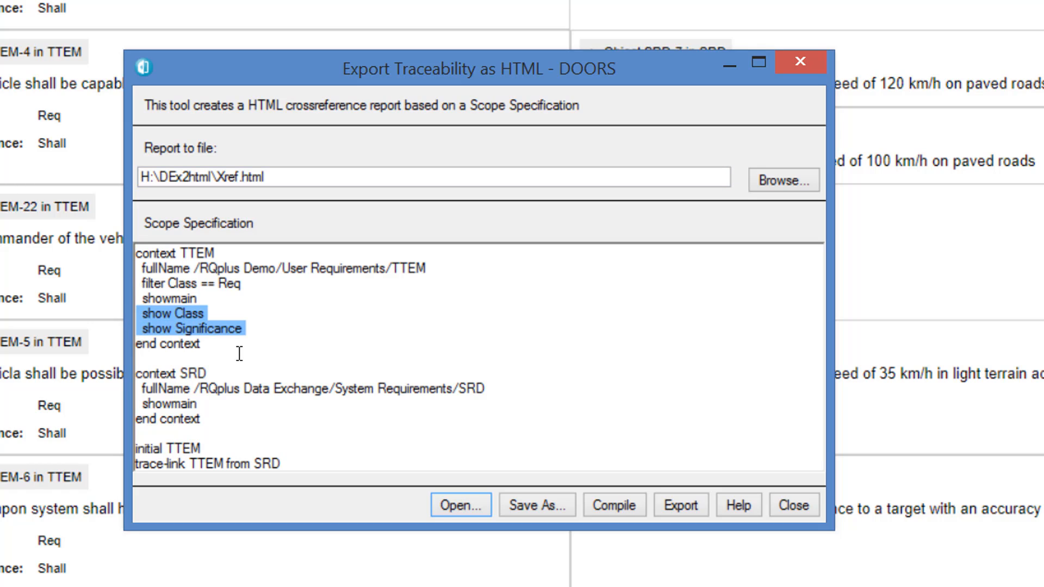
click(204, 403)
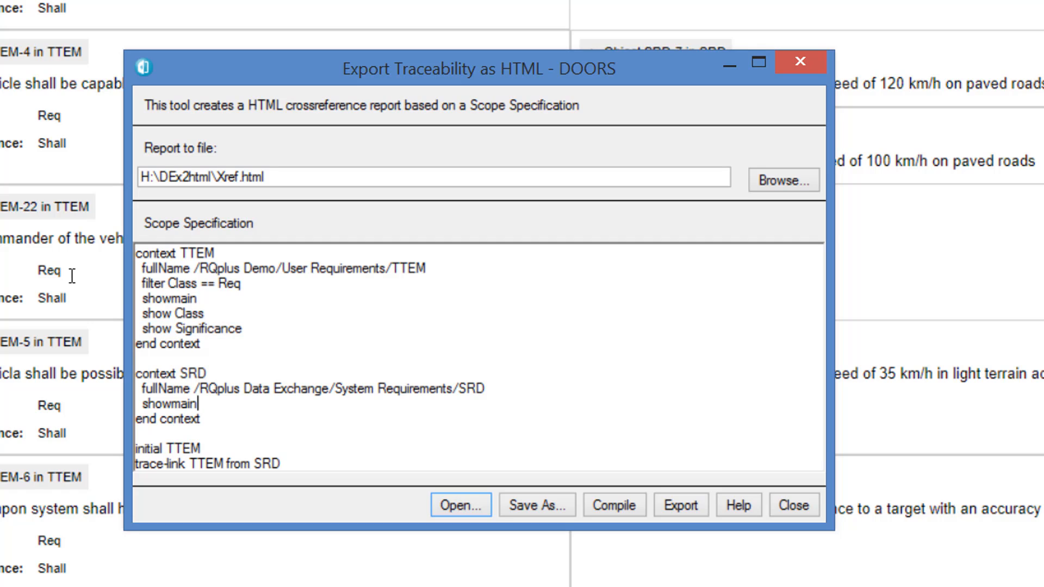
key(Return)
text(show )
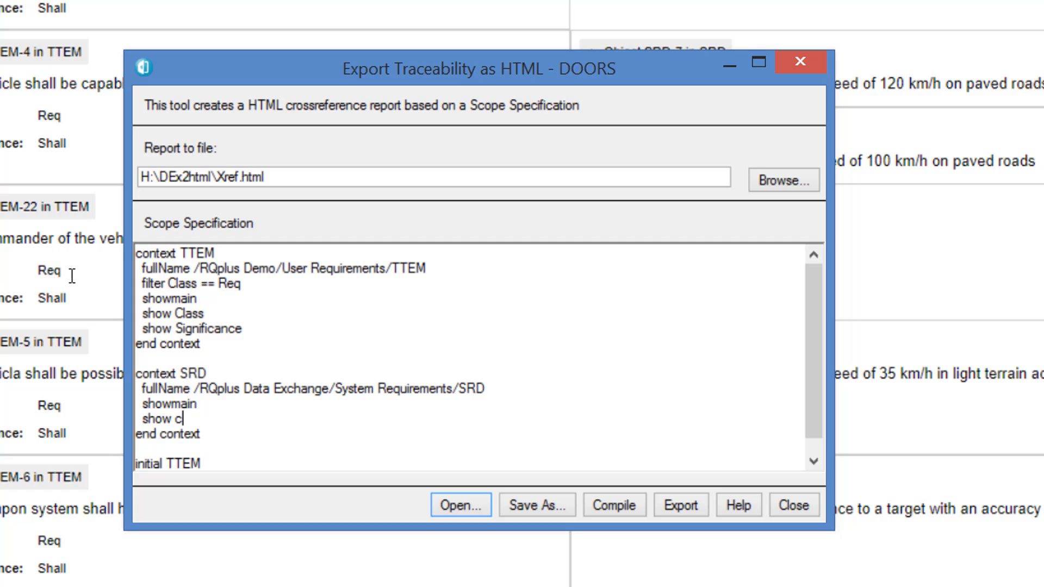
text(c)
key(BackSpace)
text(Class)
- Copy the TTEM context's "filter Class == Req" line and insert it below the fullName line of the SRD context
click(135, 286)
key(ctrl+c)
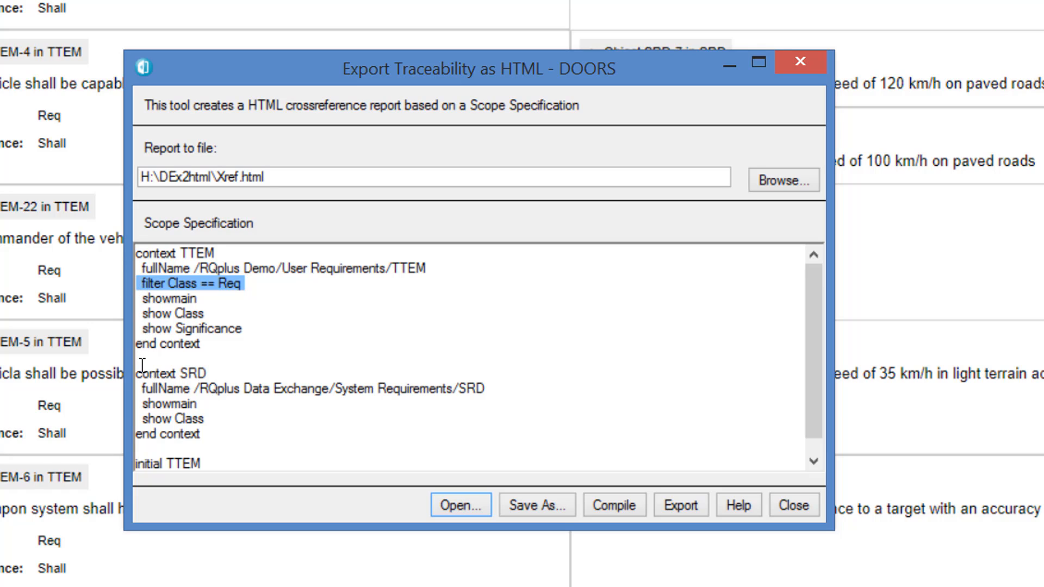
click(138, 405)
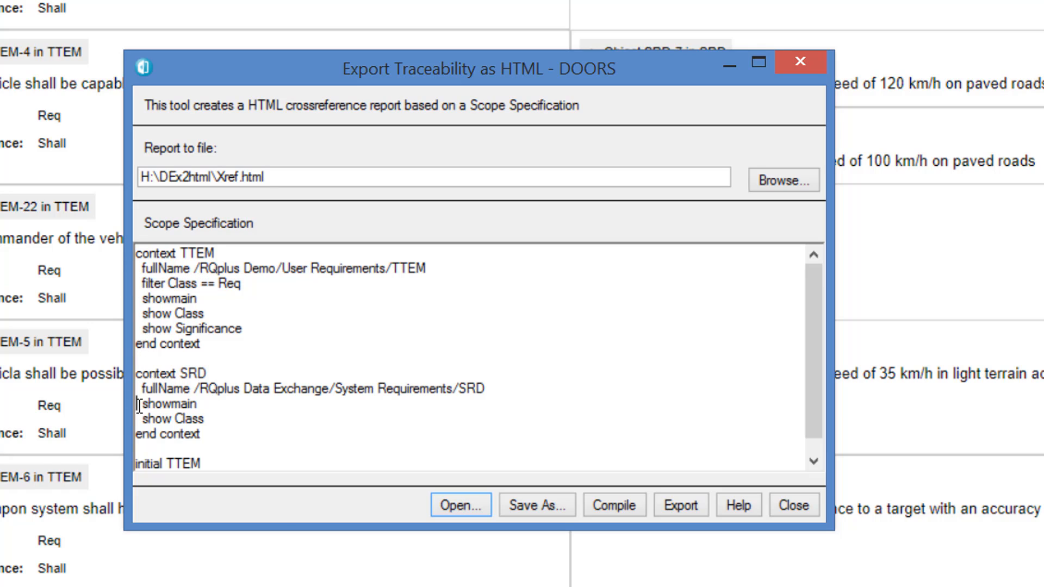
key(ctrl+v)
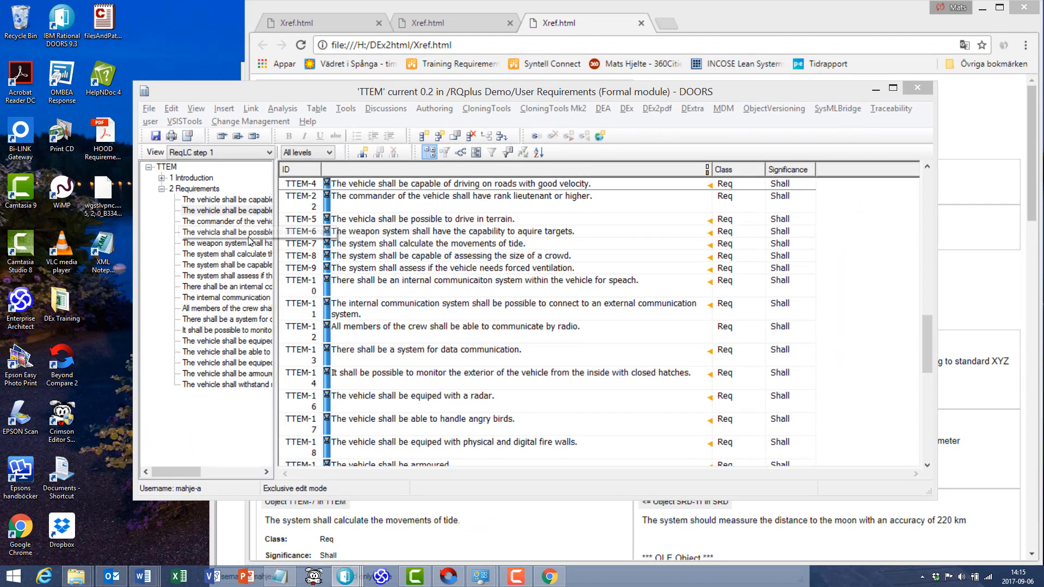
- Bring up the SRD module, apply its PDF view and widen the window to show all attribute columns
key(alt+Tab)
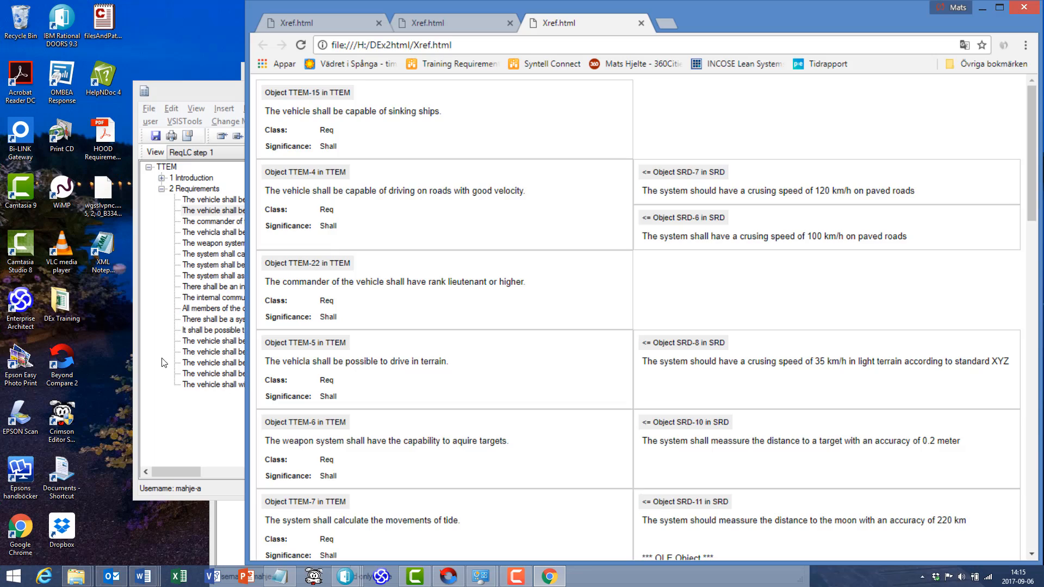
click(228, 551)
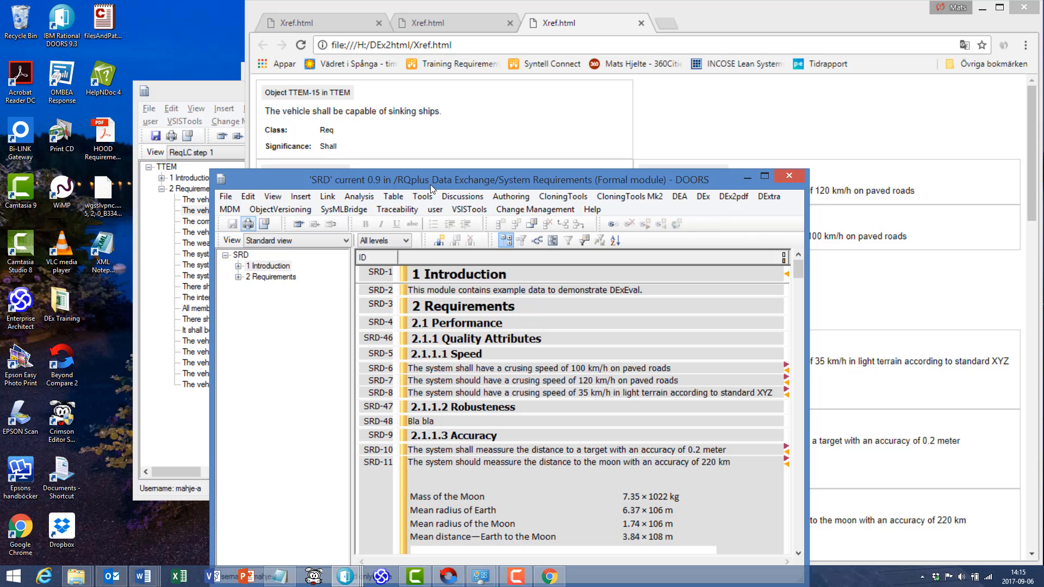
click(283, 240)
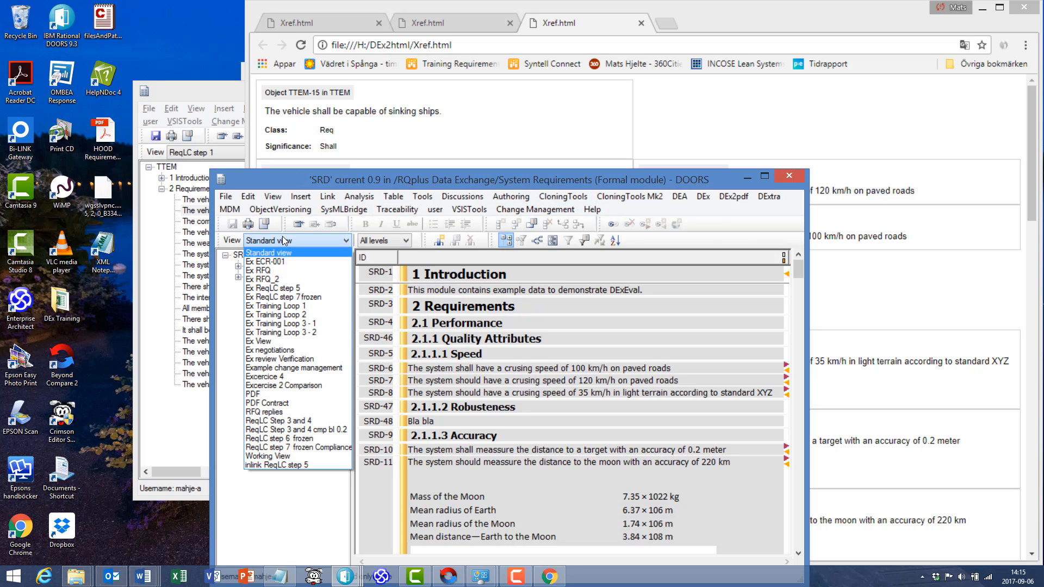
click(289, 395)
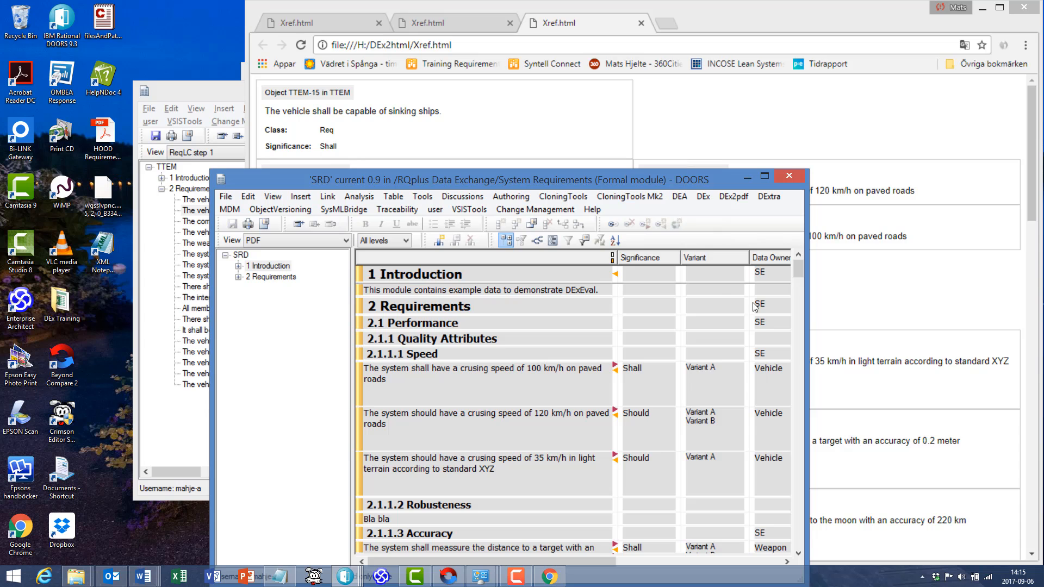
drag(804, 243, 946, 252)
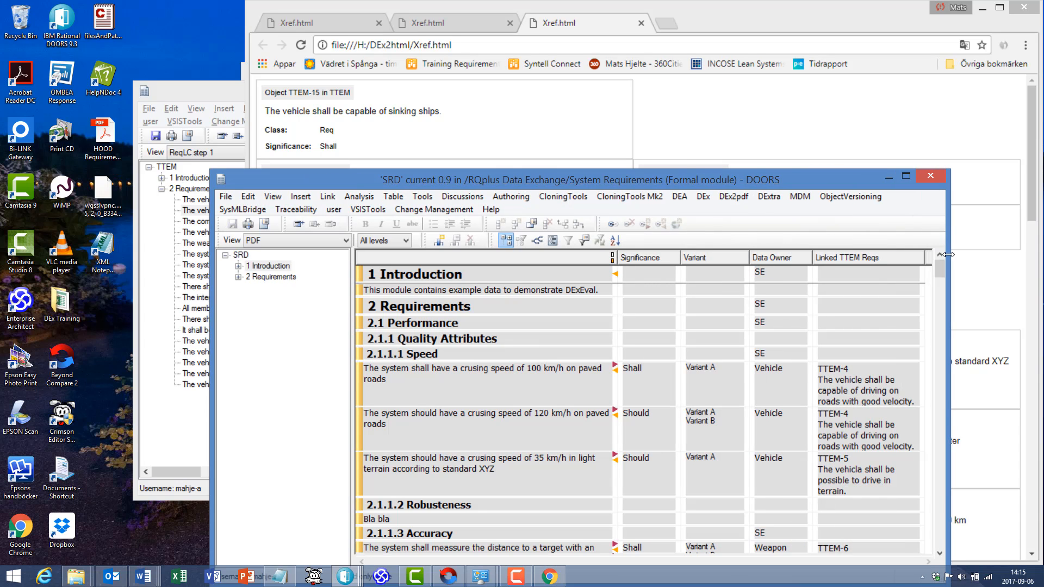
- Return to the export window and add "show Significance" below "show Class" in the SRD context
key(alt+Tab)
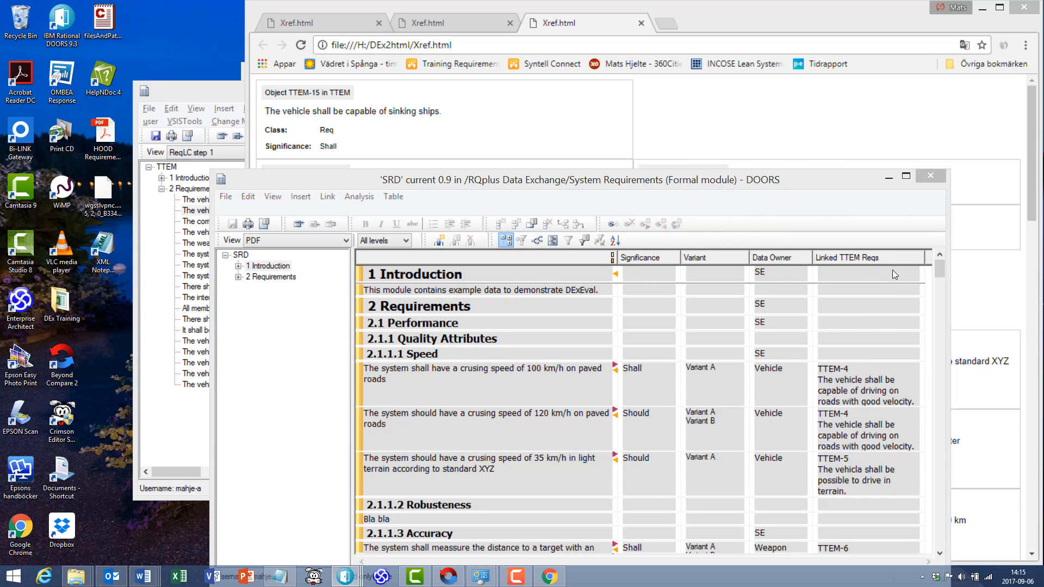
key(alt+Tab)
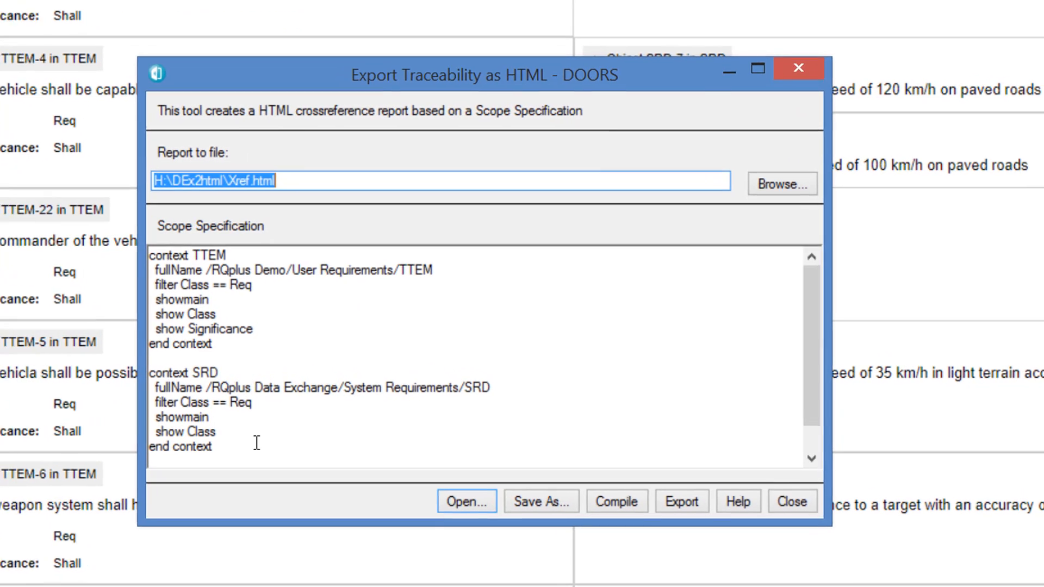
click(233, 437)
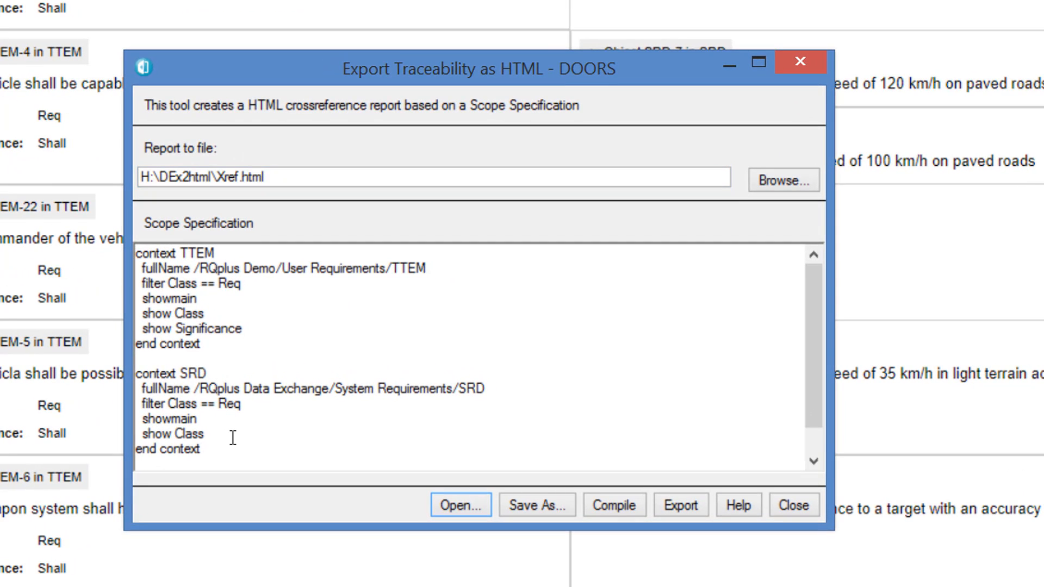
key(Return)
text(show)
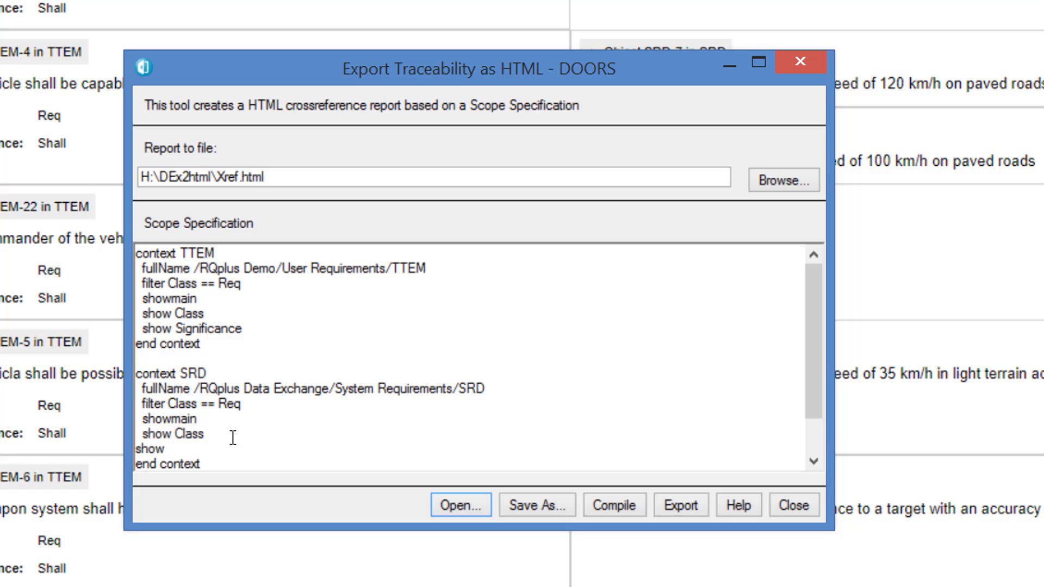
text( Significance)
key(Return)
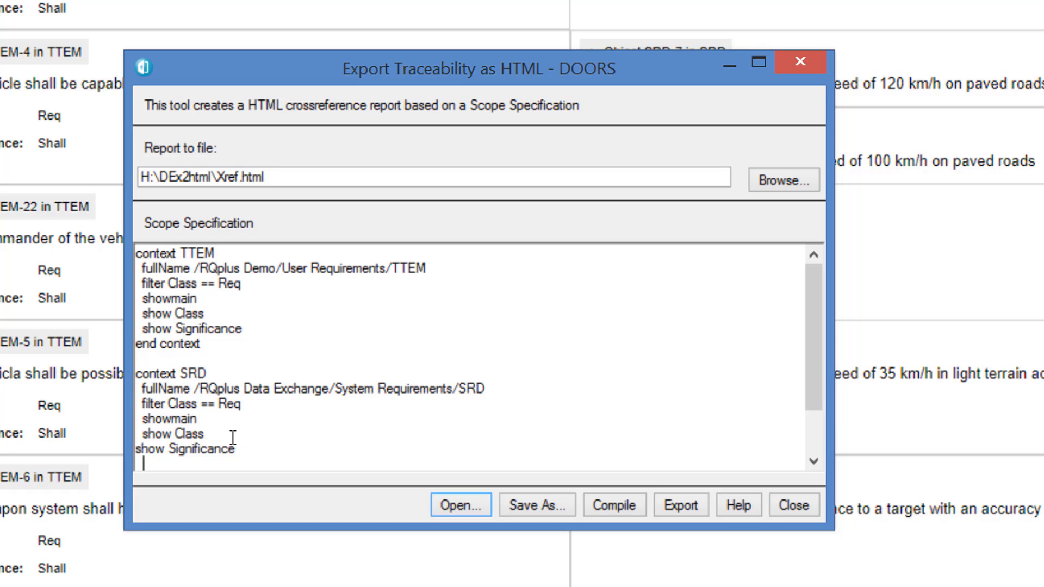
- Begin another "show" line in the SRD context and check the attribute column names in the SRD module
text(sho)
key(BackSpace)
text(w)
key(alt+Tab)
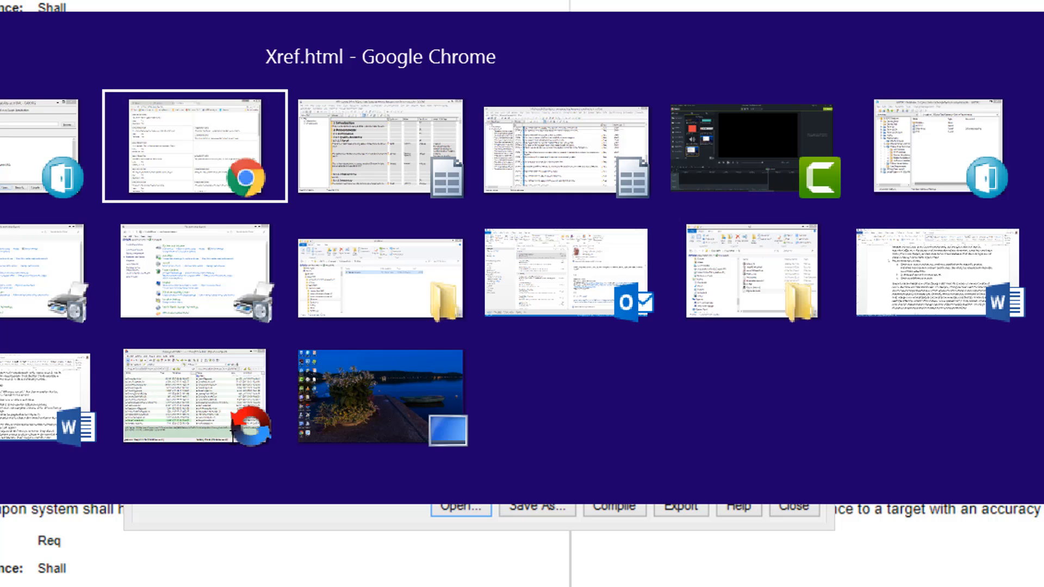
key(alt+Tab)
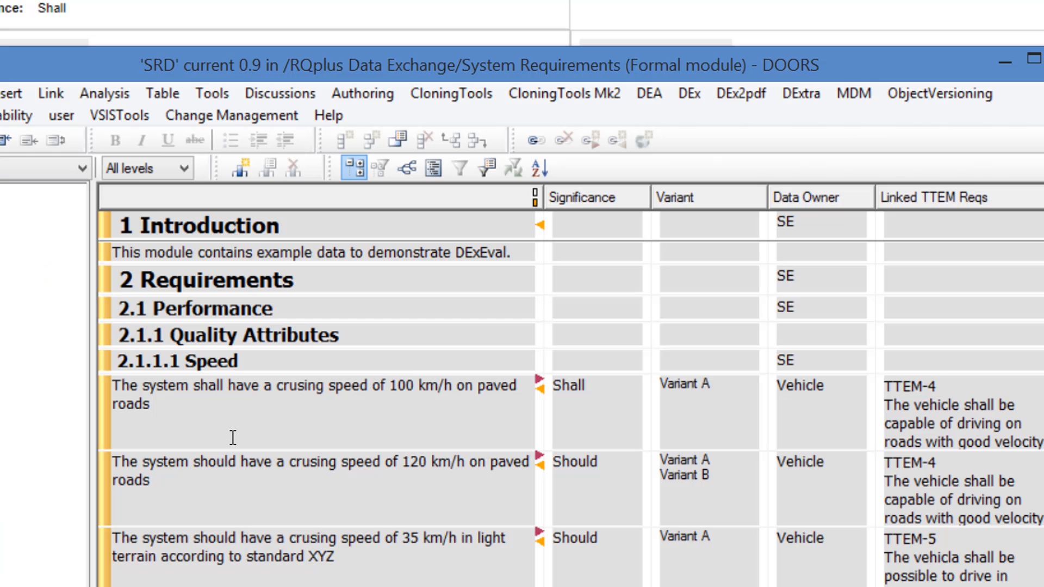
key(alt+Tab)
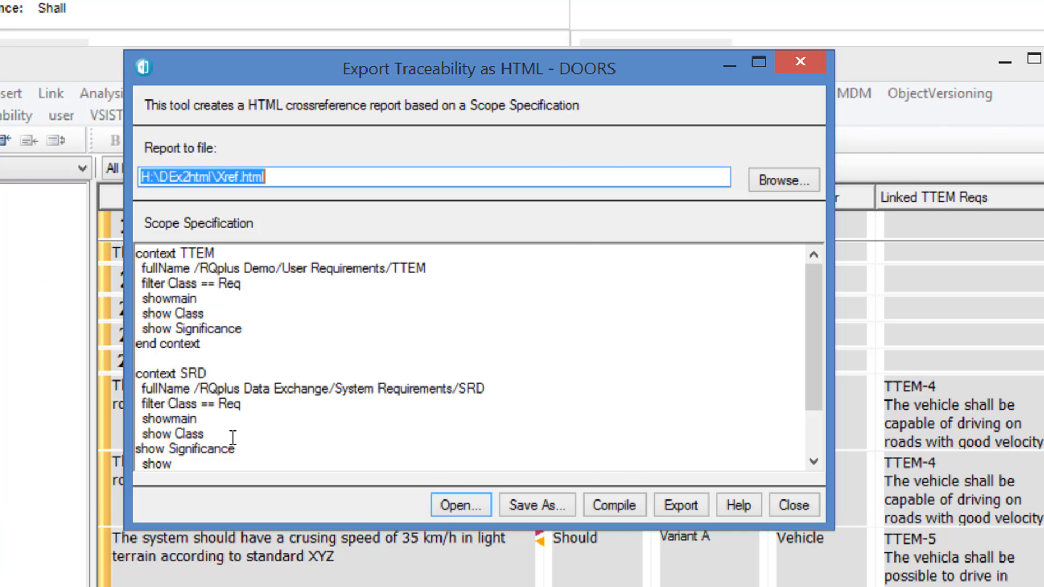
key(alt+Tab)
key(alt+Tab)
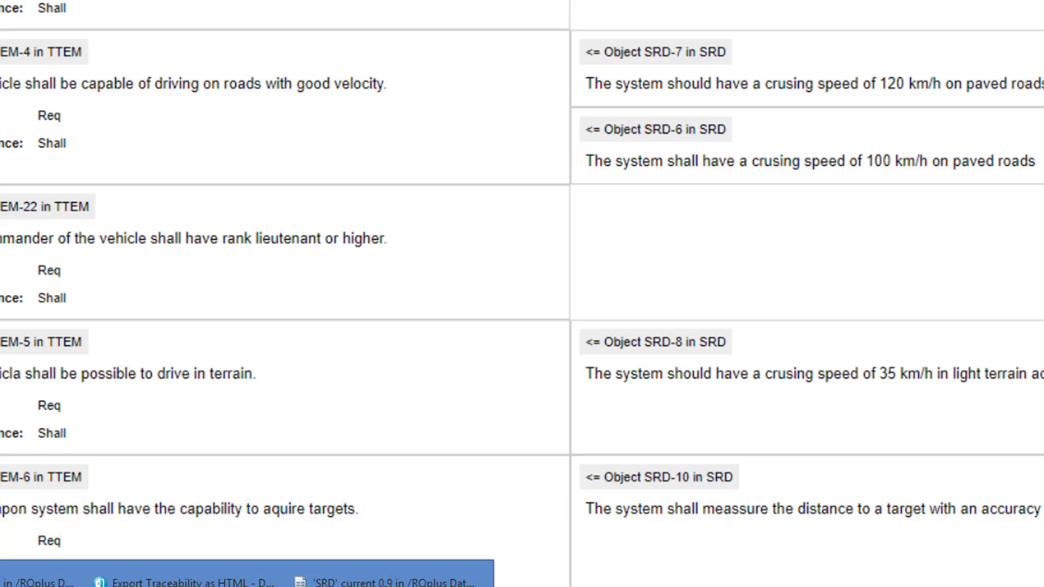
click(168, 576)
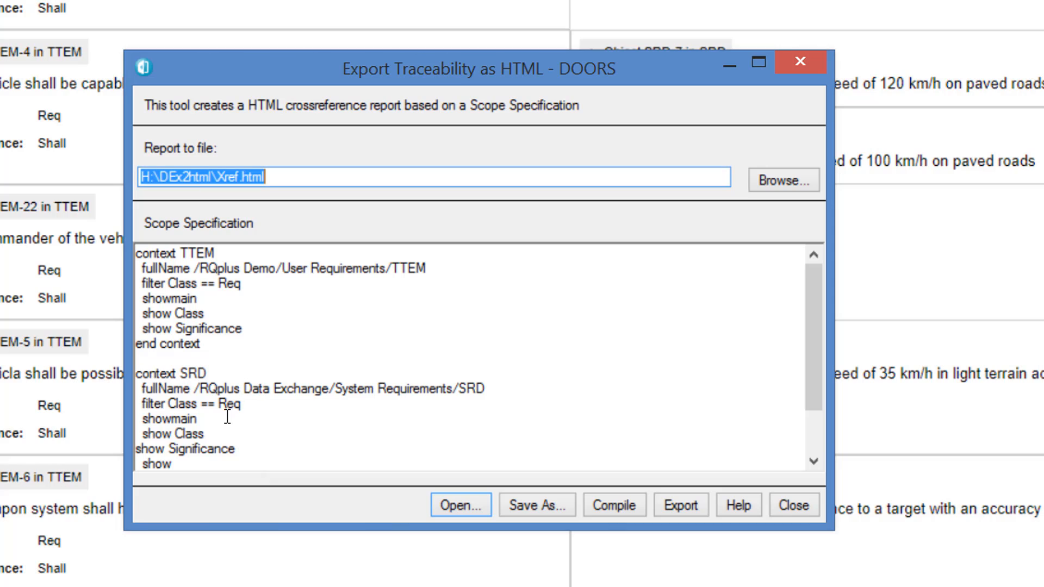
- Indent the SRD context's "show Significance" line and complete the line beneath it as "show Variant"
click(136, 449)
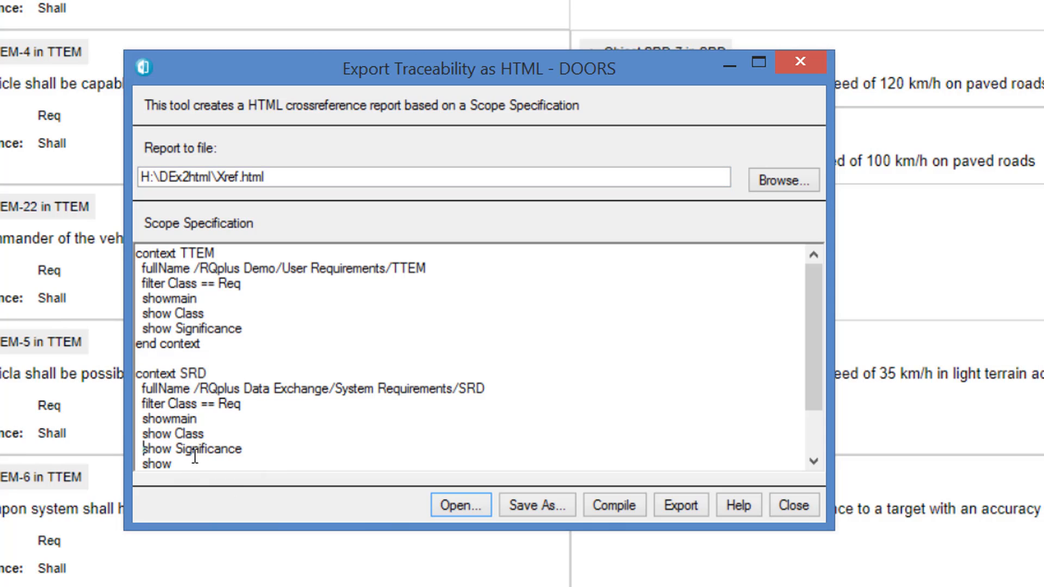
text(Variant)
scroll(228, 429, down, 2)
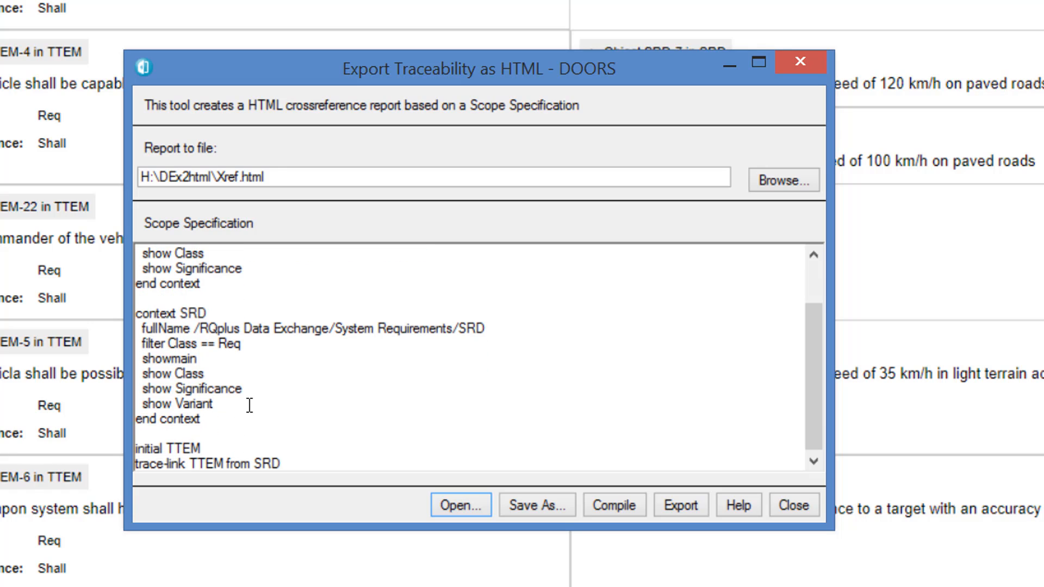
text(t)
- Add "show Data Owner" below "show Variant" in the SRD context
key(Return)
text(sh)
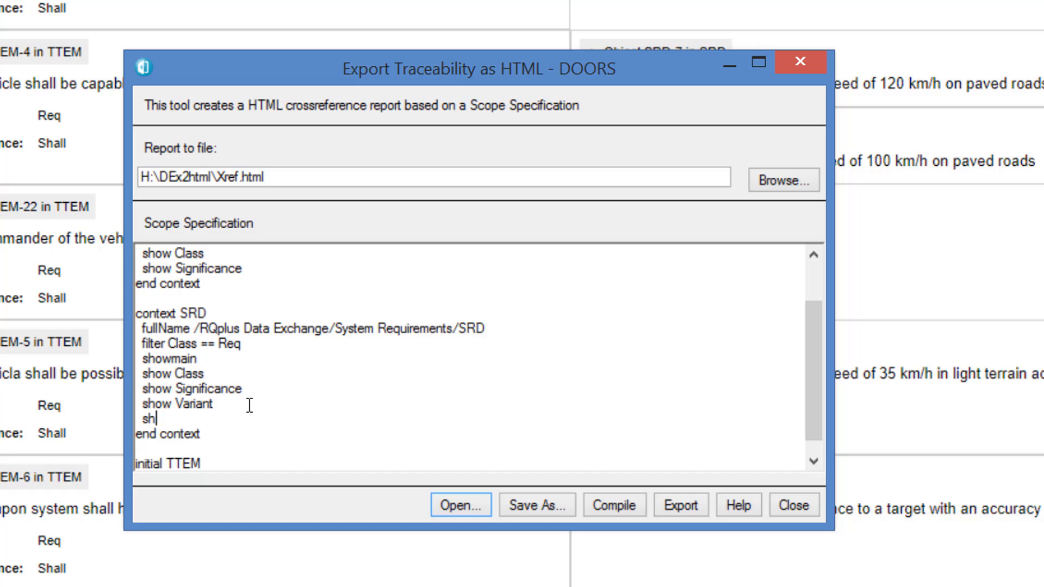
text(ow Data Owner)
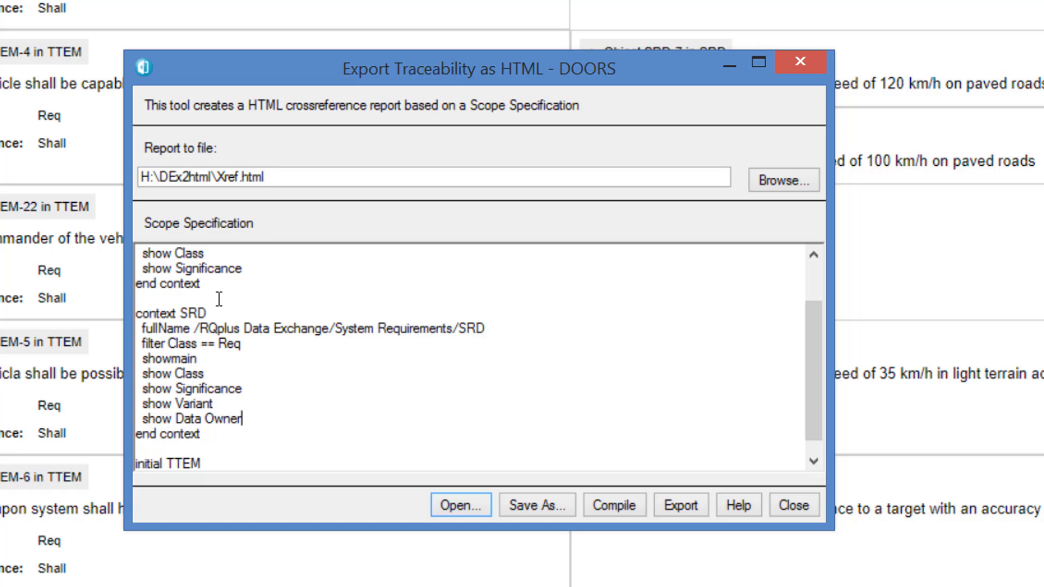
- Add the line "colour FFCFFF" below "show Significance" in the TTEM context
click(274, 267)
key(Return)
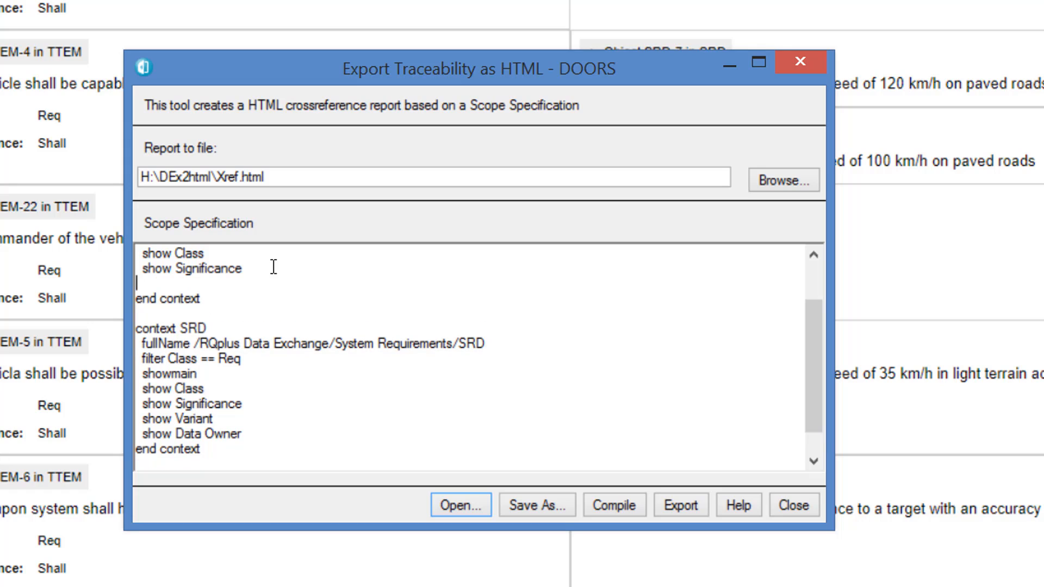
text(colour FFCF)
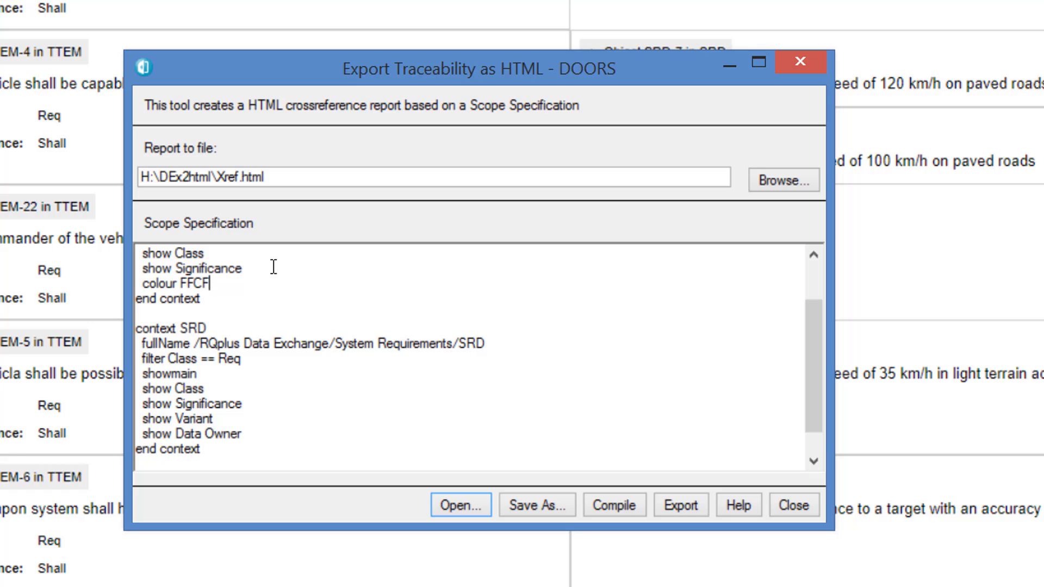
text(FF)
- Add the line "colour CFFFFF" below "show Data Owner" in the SRD context
click(261, 433)
key(Return)
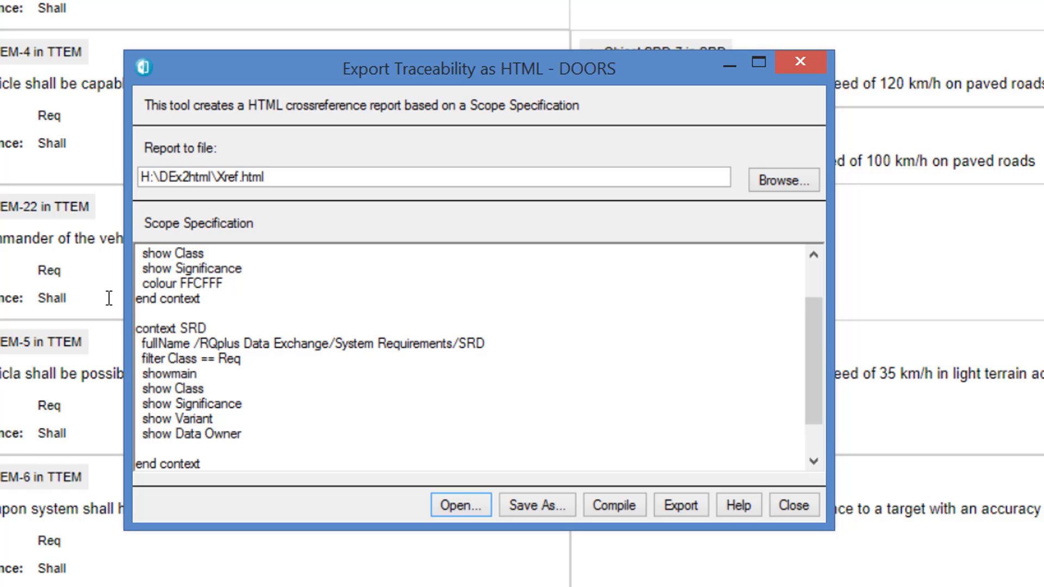
text(colour CFFF)
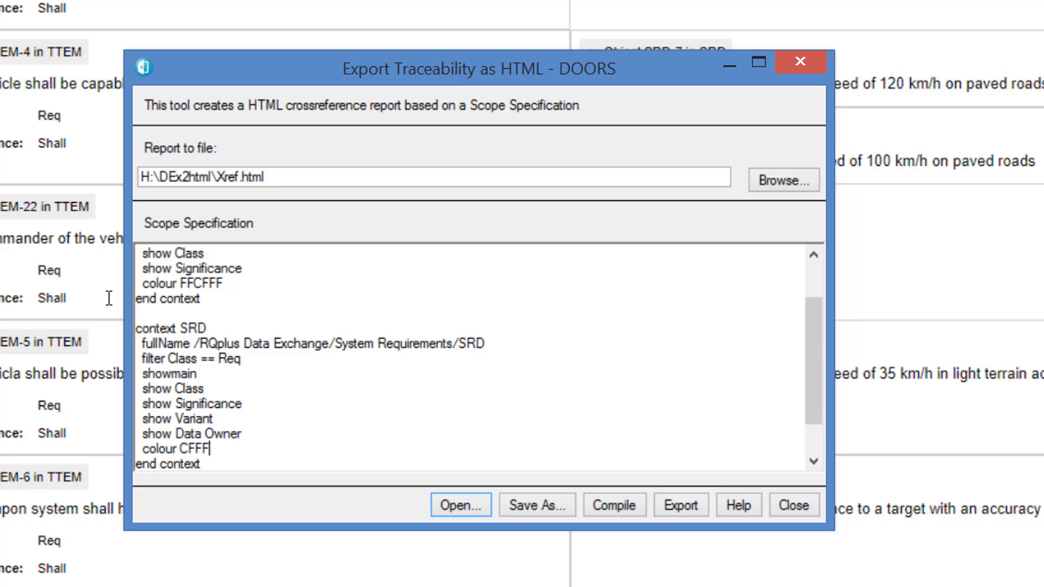
text(FF)
- Export the coloured traceability report, open it in the web browser and review the TTEM and SRD objects with their attributes
click(681, 506)
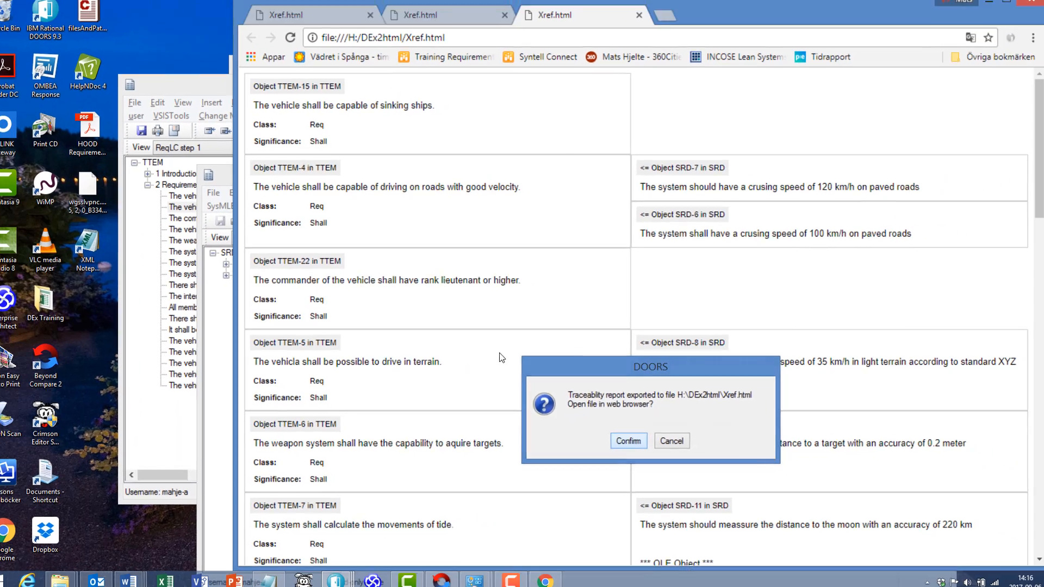
click(567, 505)
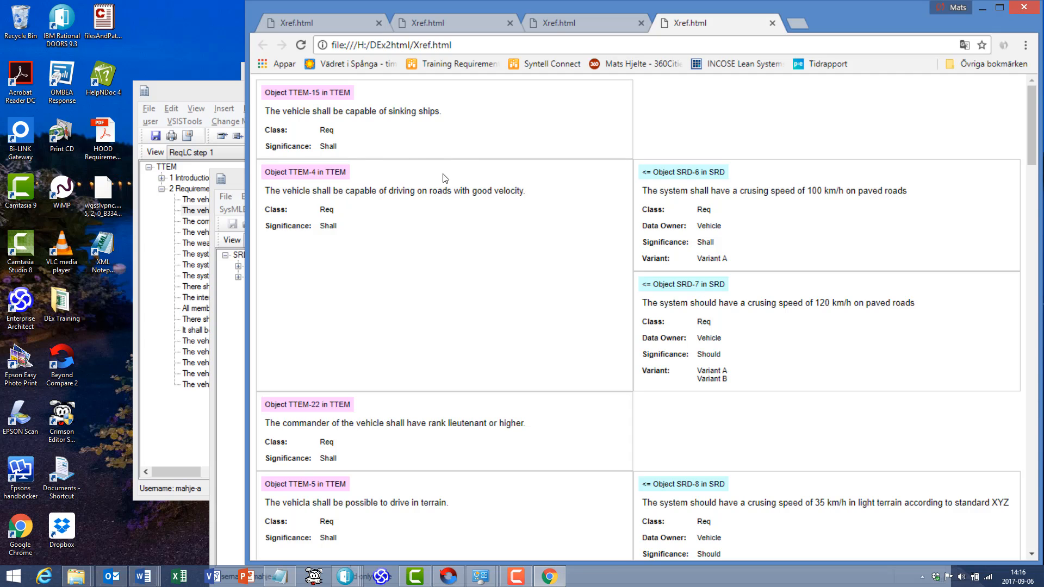
scroll(568, 242, down, 4)
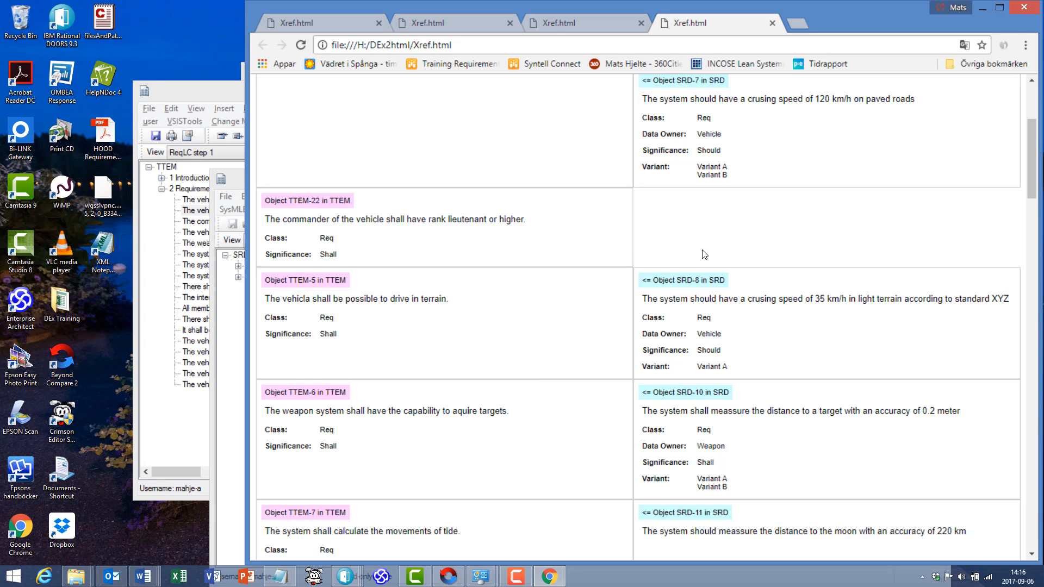
- Return to the DOORS traceability export and replace the whole scope specification with the copied one containing TTEM, SRD, VER and EVAL contexts
scroll(748, 250, down, 15)
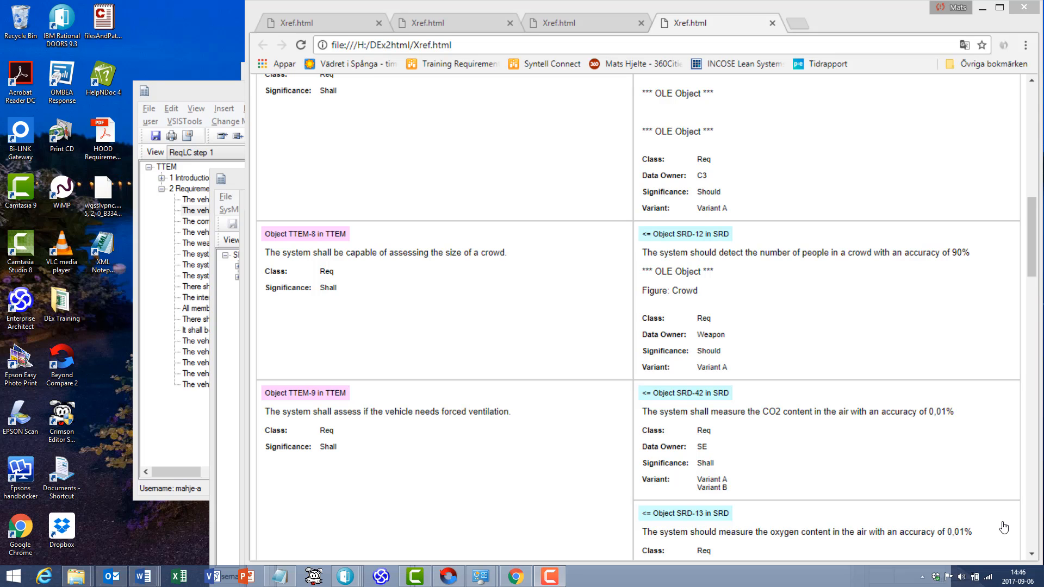
key(alt+Tab)
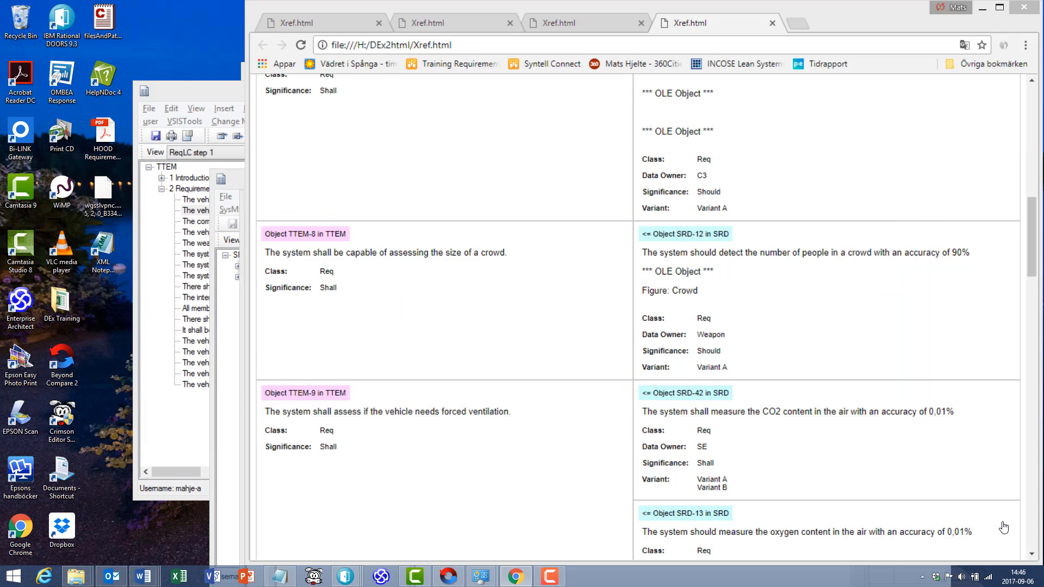
key(alt+Tab)
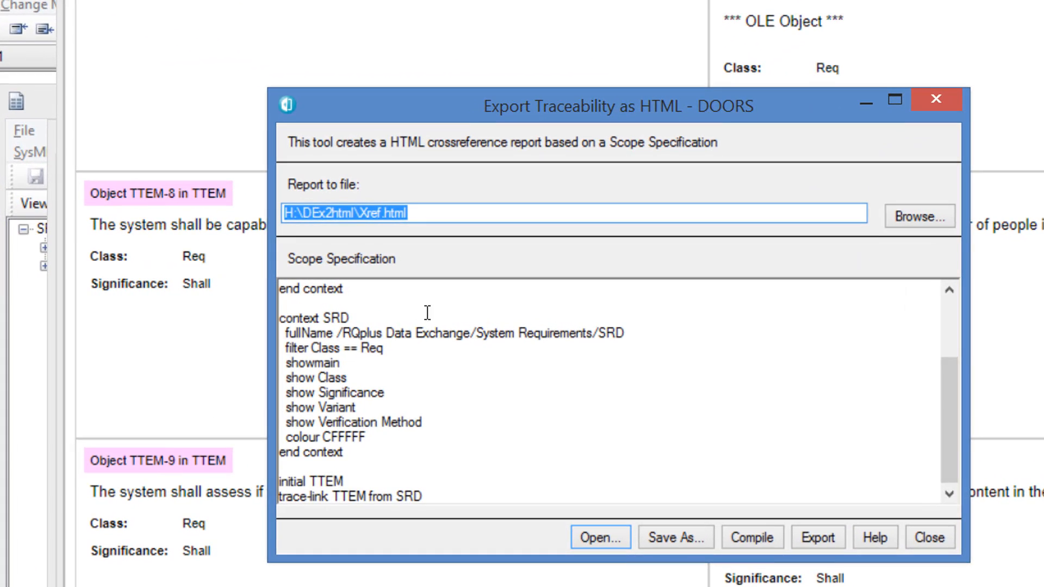
click(582, 380)
key(ctrl+a)
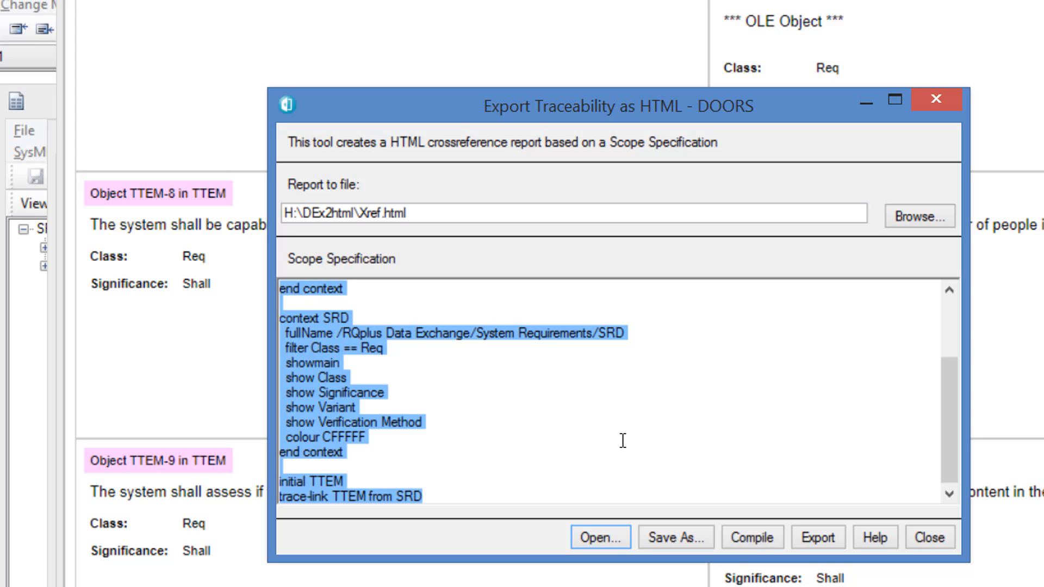
key(Delete)
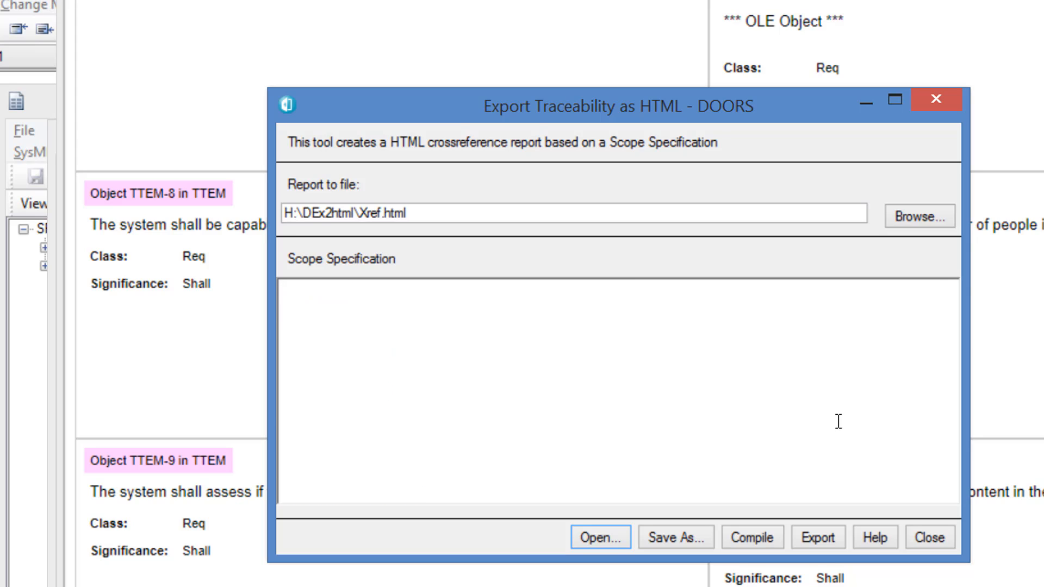
key(ctrl+v)
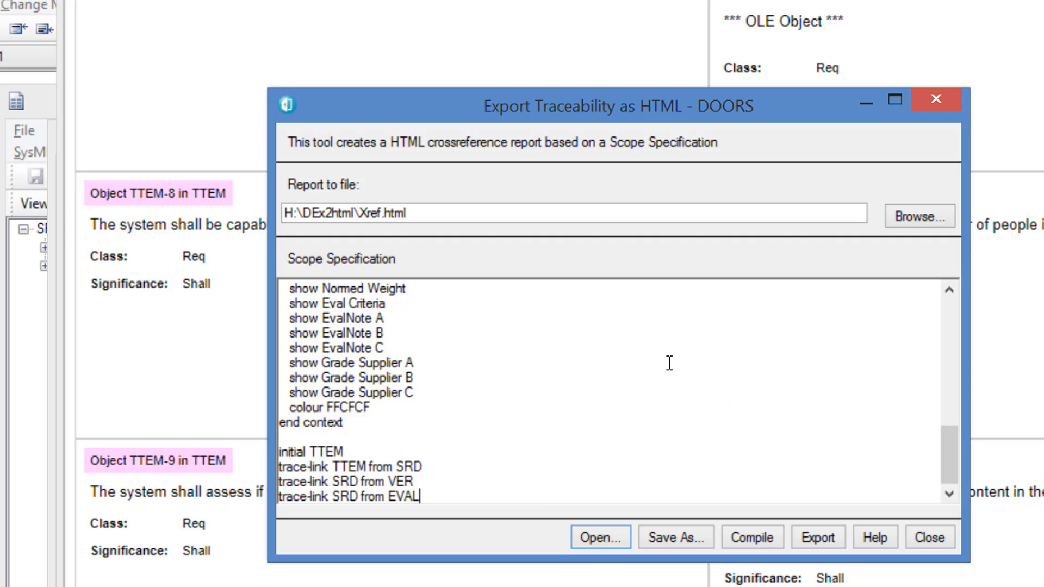
- Review the pasted scope specification from the TTEM context through SRD, VER and EVAL down to the initial and trace-link lines
scroll(668, 361, up, 8)
scroll(605, 372, up, 3)
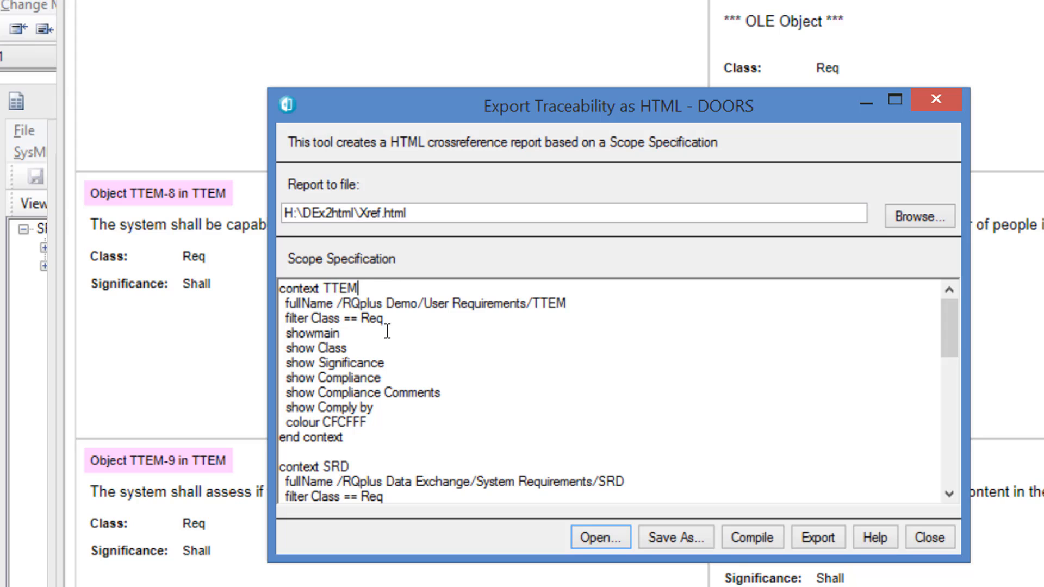
scroll(375, 402, down, 1)
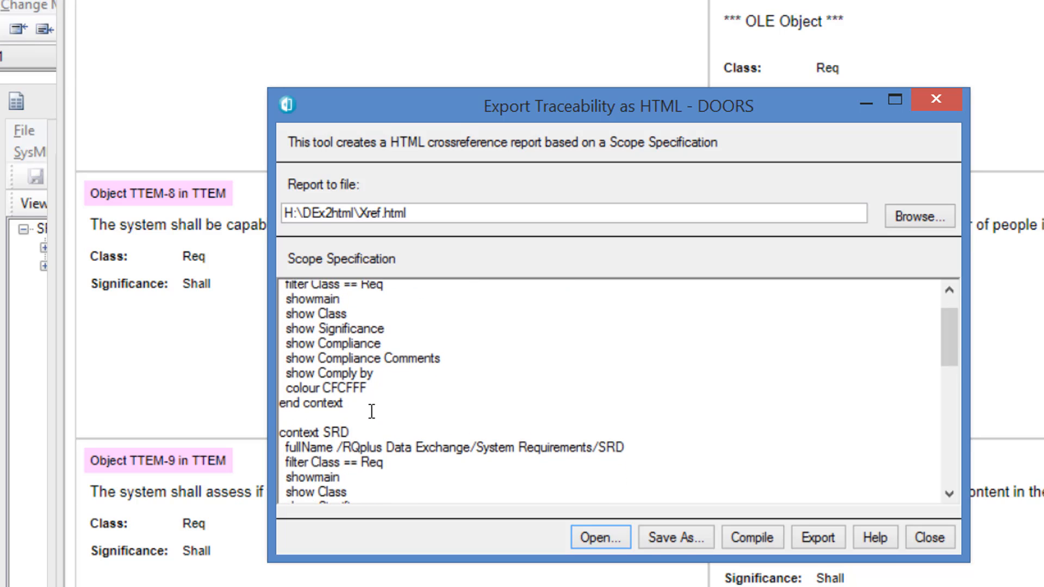
click(366, 419)
scroll(488, 419, down, 3)
scroll(489, 418, down, 2)
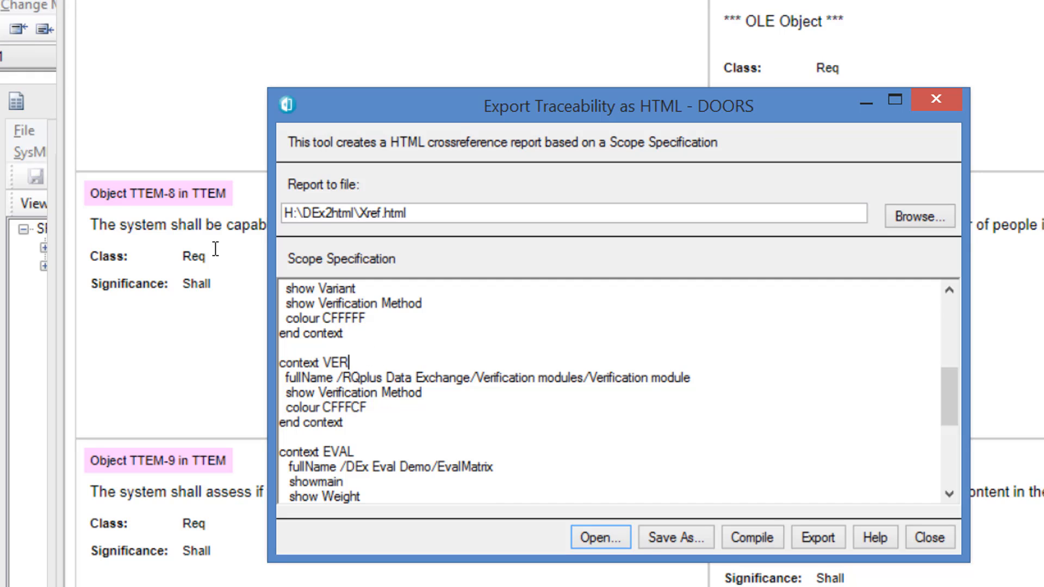
click(370, 419)
click(365, 454)
scroll(391, 453, down, 2)
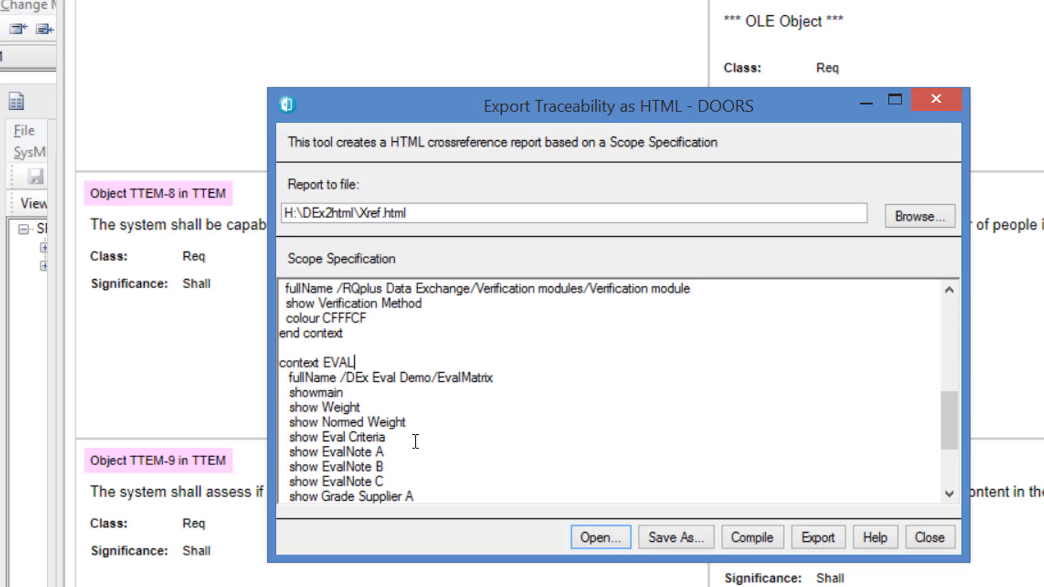
scroll(438, 444, down, 2)
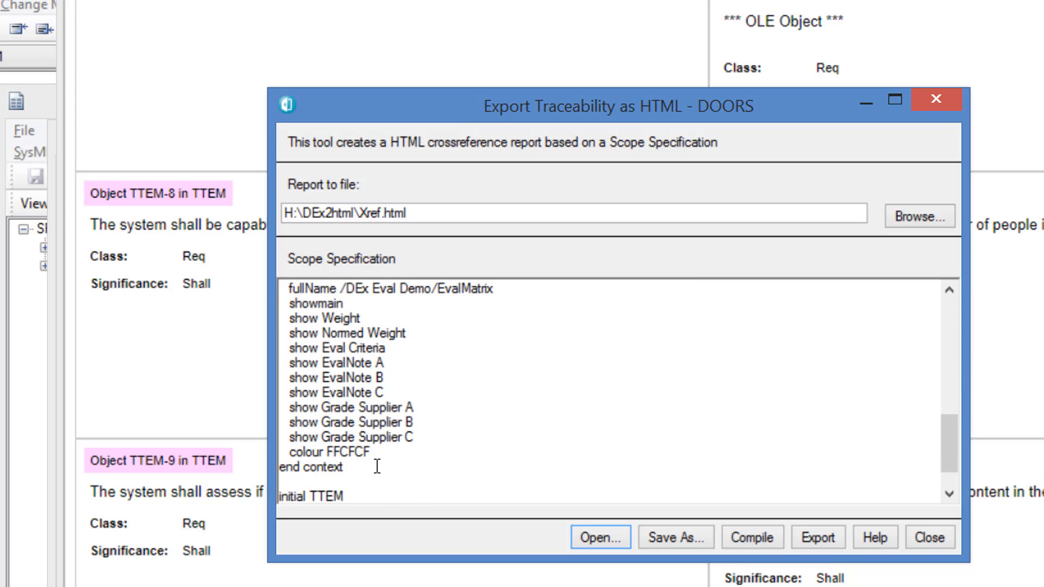
scroll(371, 474, down, 1)
scroll(371, 473, down, 1)
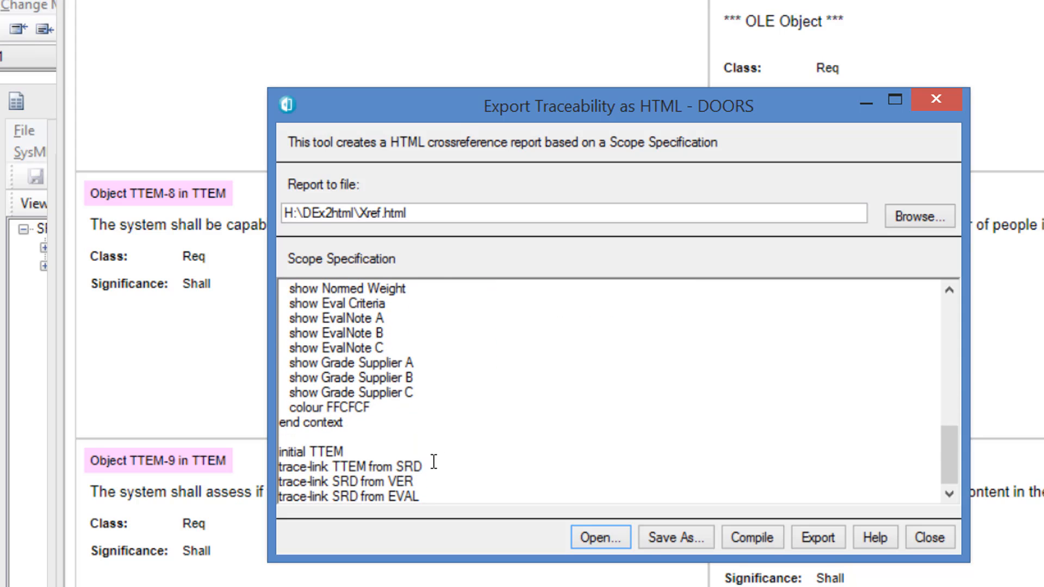
click(354, 450)
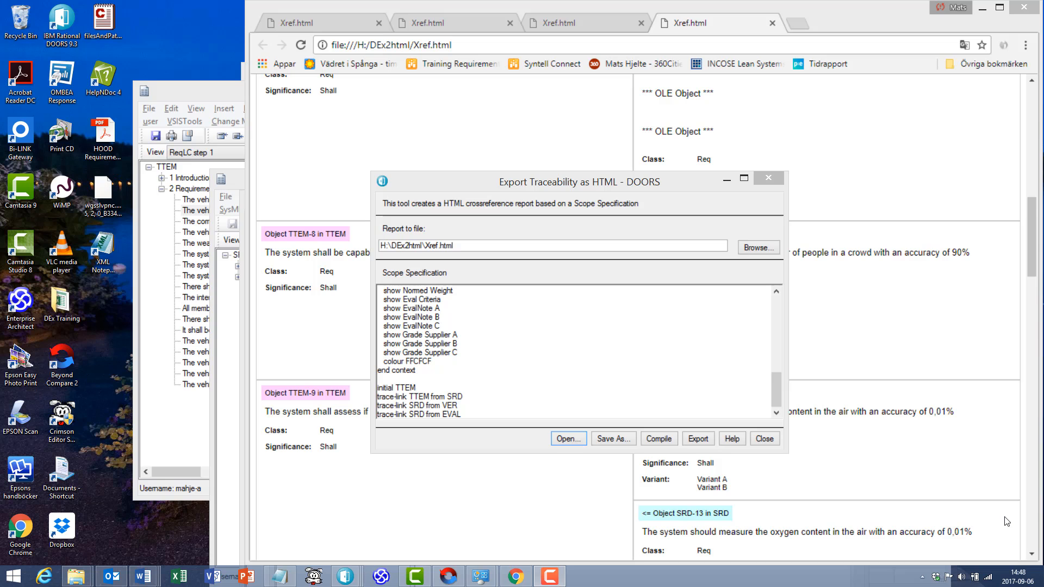
- Export the traceability report, open it in the web browser and examine the TTEM, SRD, VER and EVAL objects
click(698, 438)
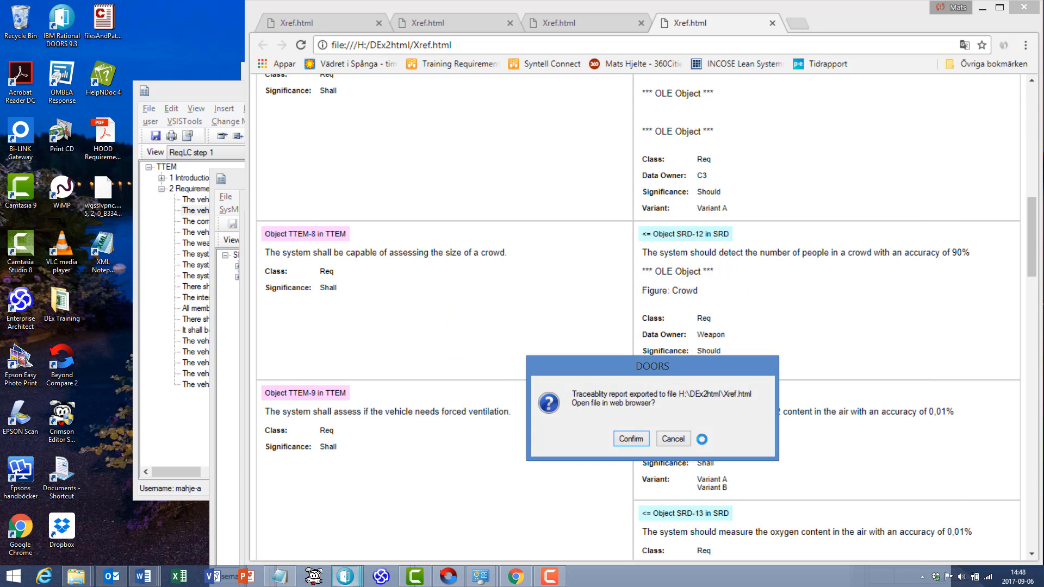
click(631, 439)
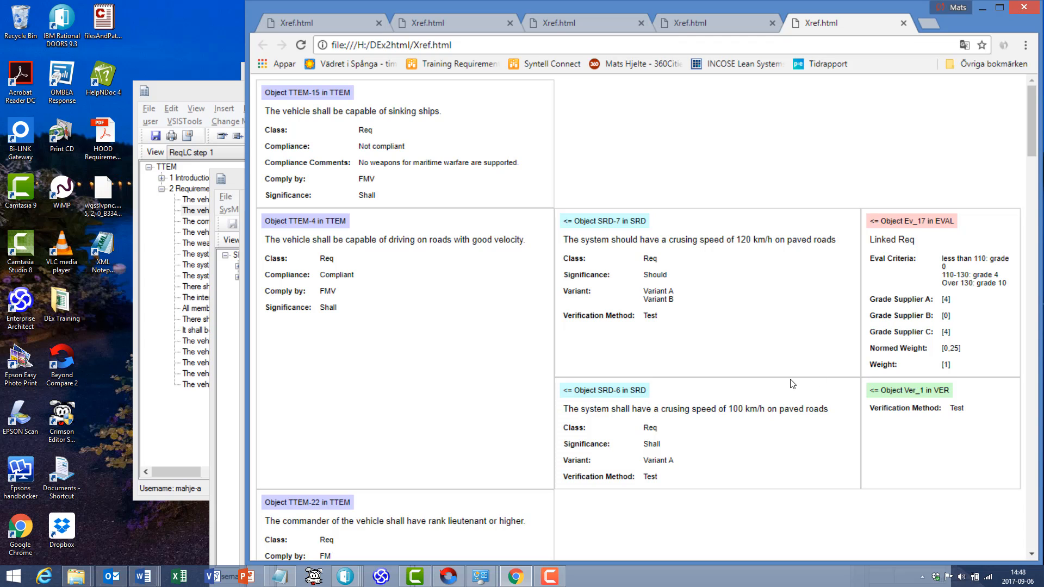
scroll(786, 384, down, 1)
scroll(786, 384, down, 5)
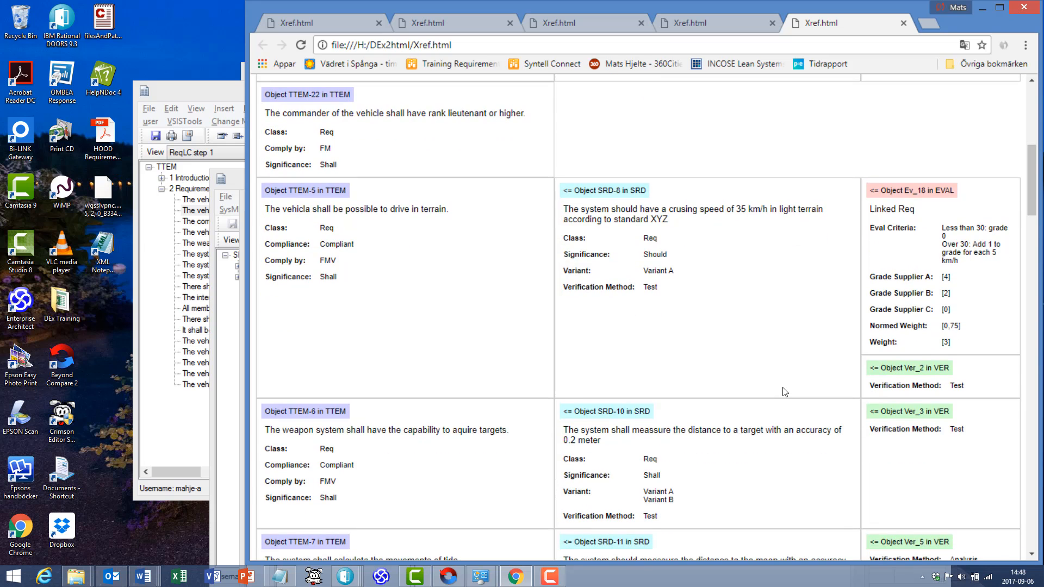
scroll(785, 391, down, 1)
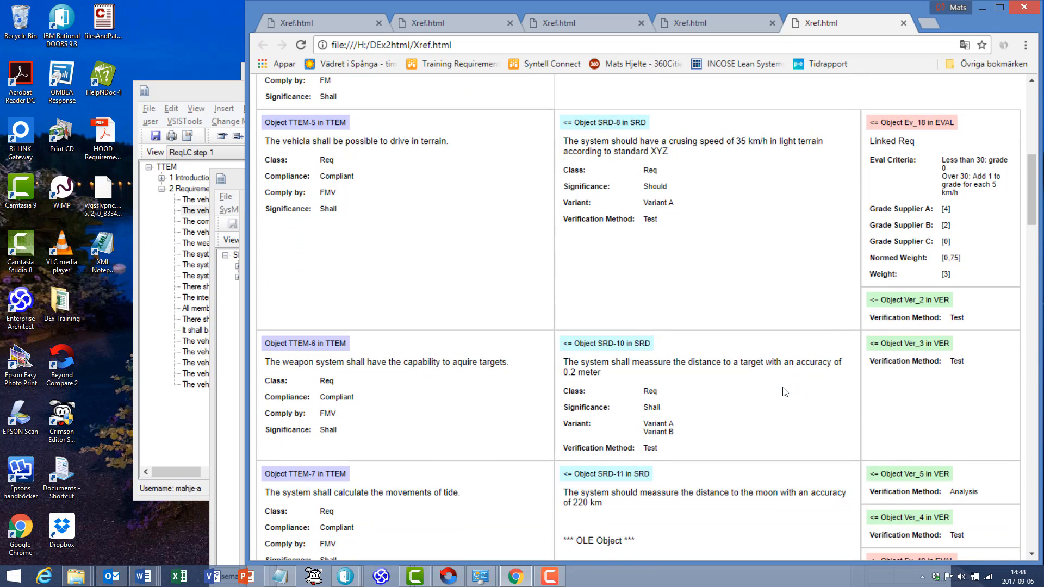
scroll(785, 391, down, 1)
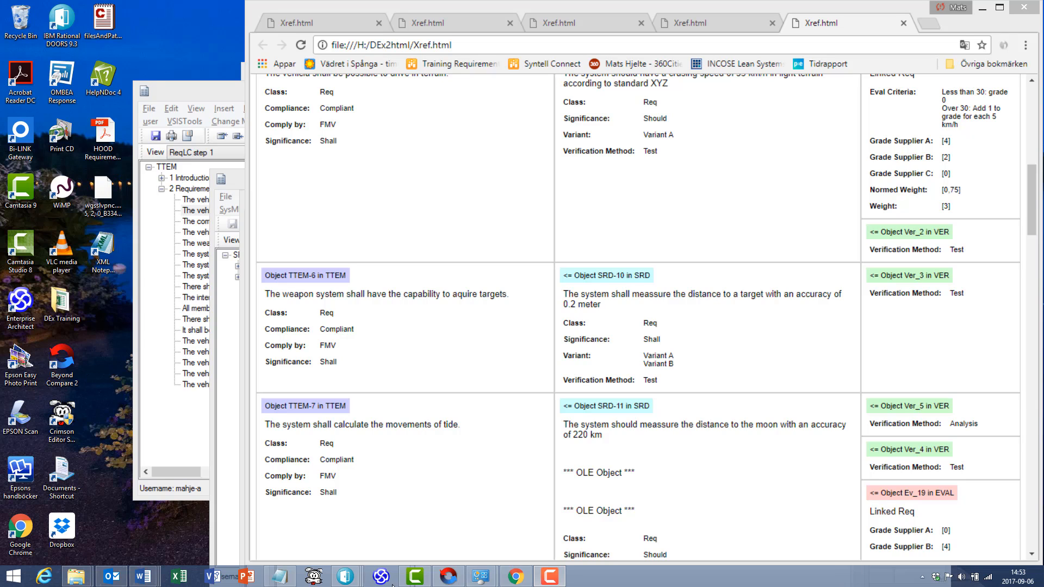
- Switch back to the DOORS traceability export and set the initial context to VER in the scope specification
mouse_move(343, 578)
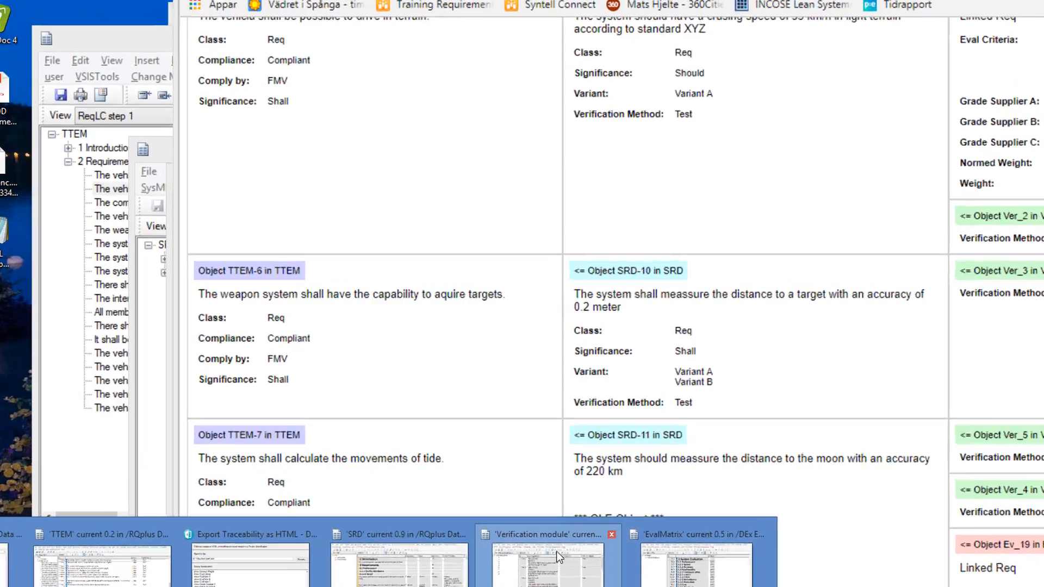
mouse_move(306, 520)
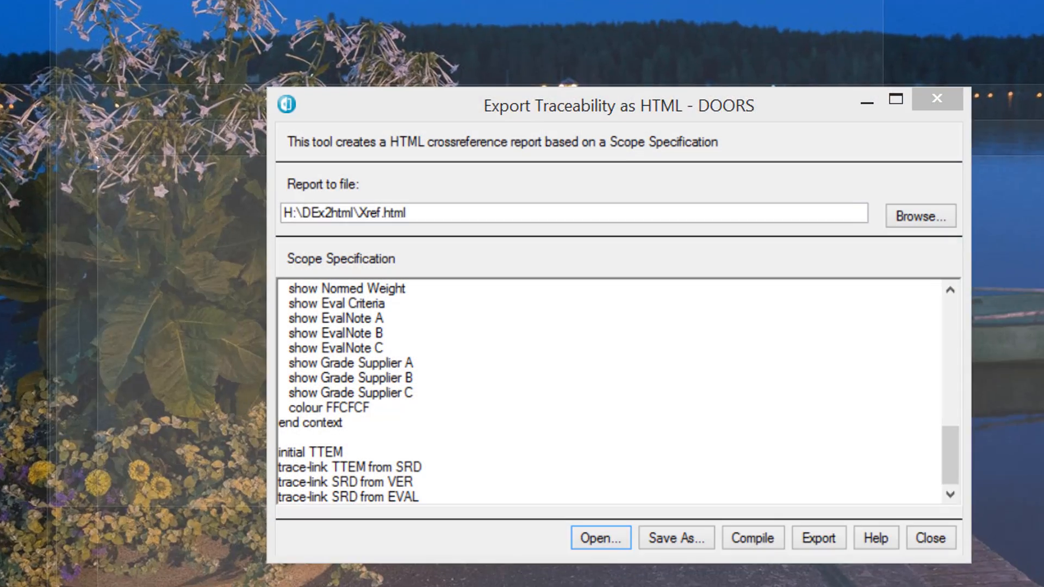
click(544, 584)
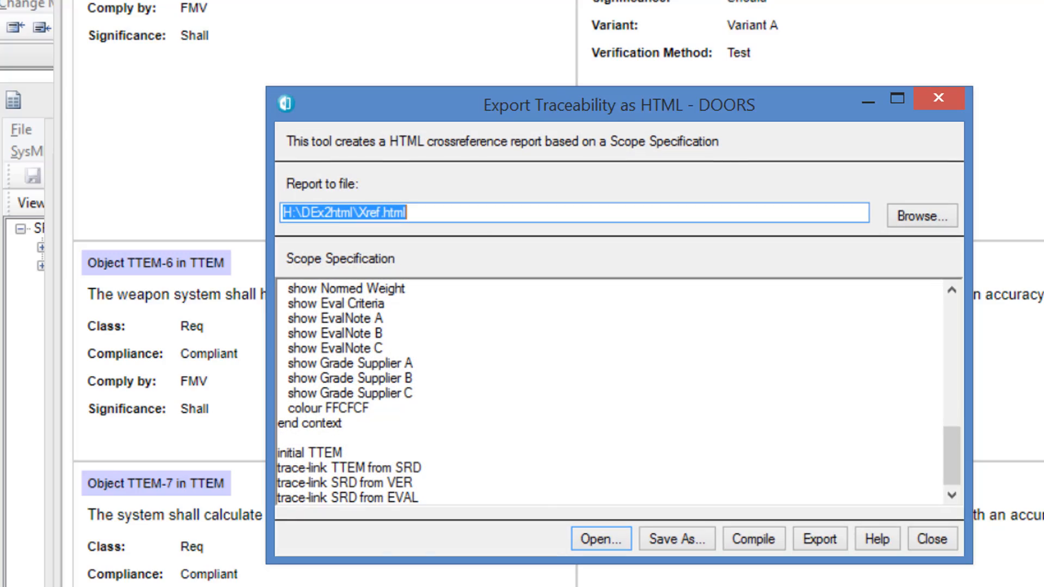
double_click(294, 452)
click(325, 452)
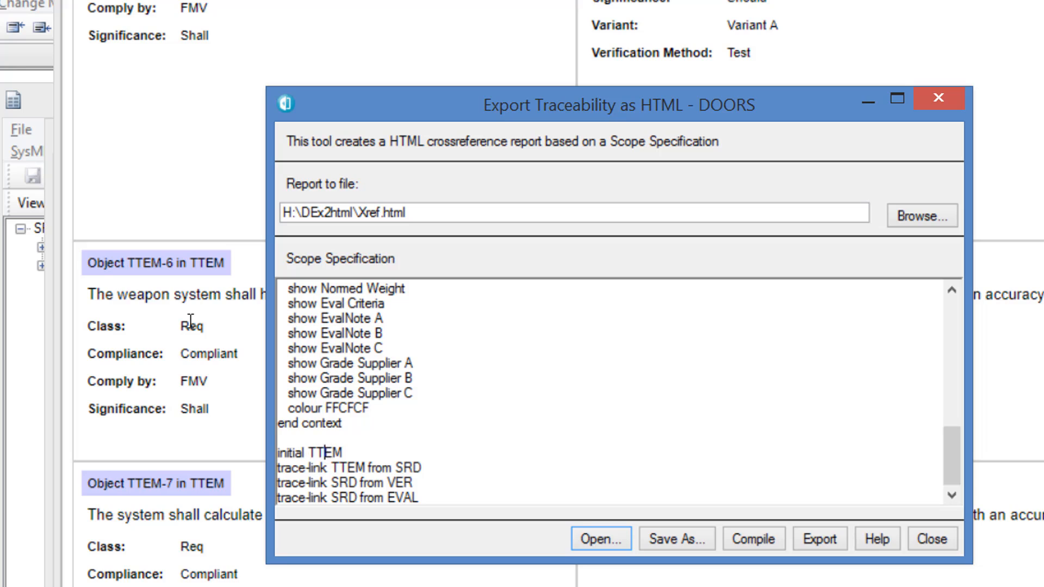
double_click(325, 452)
text(VER)
- Change the first trace-link line to "trace-link VER to SRD", removing the leftover "TTEM from SRD" text
click(332, 468)
text(VER )
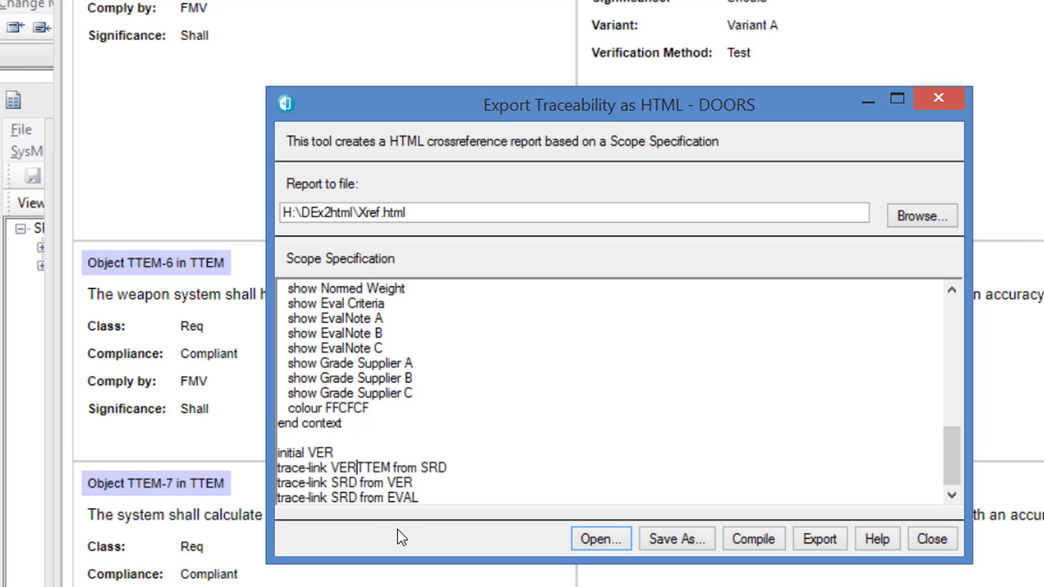
text(to )
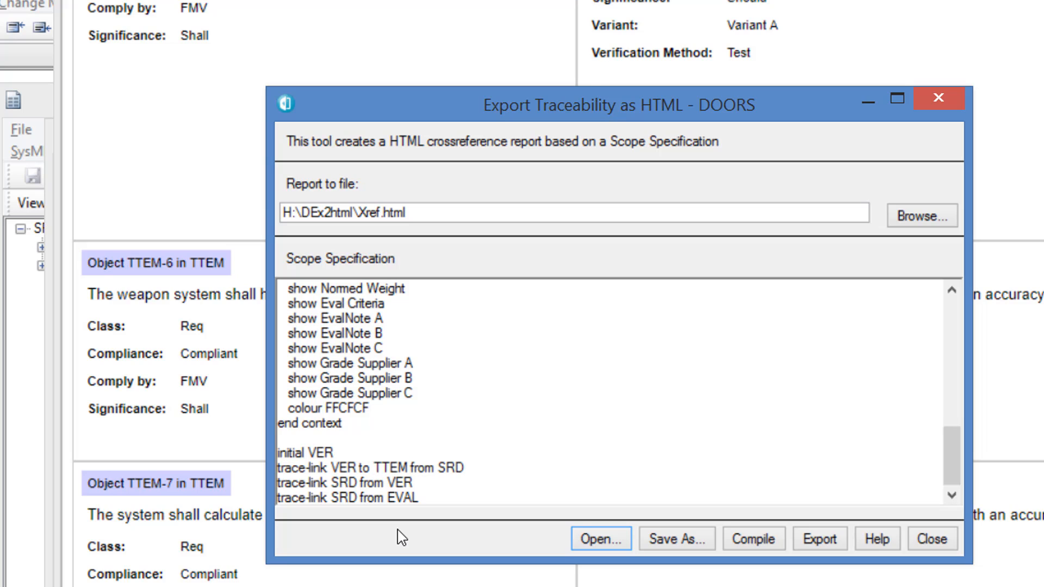
text(SRD)
key(Return)
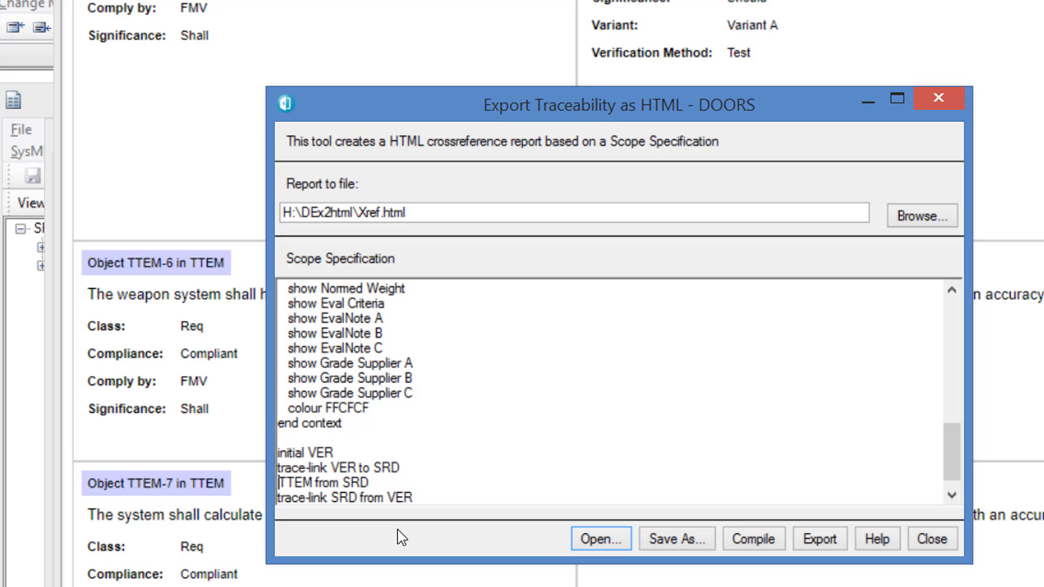
key(shift+Down)
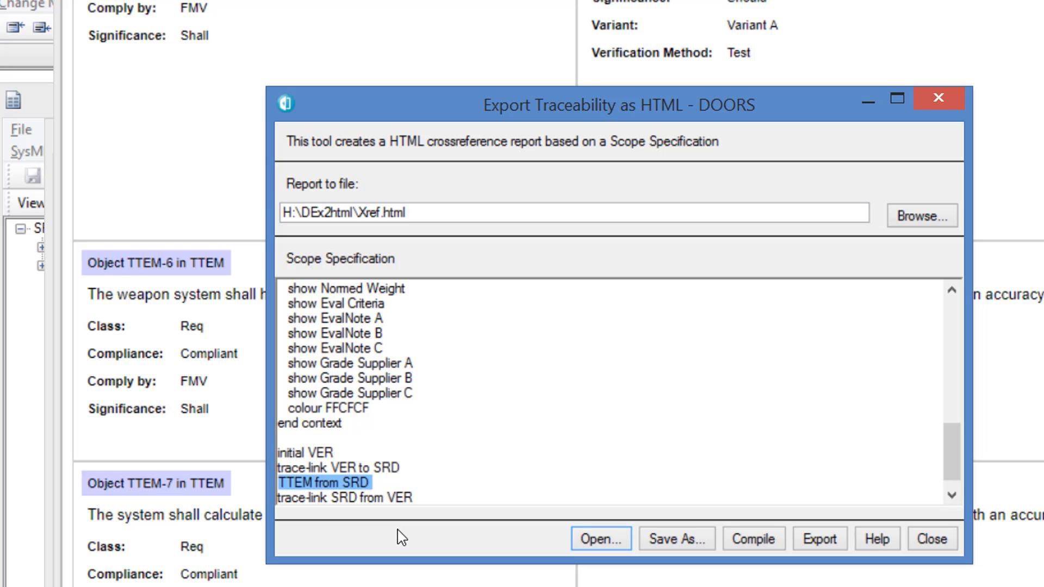
key(Delete)
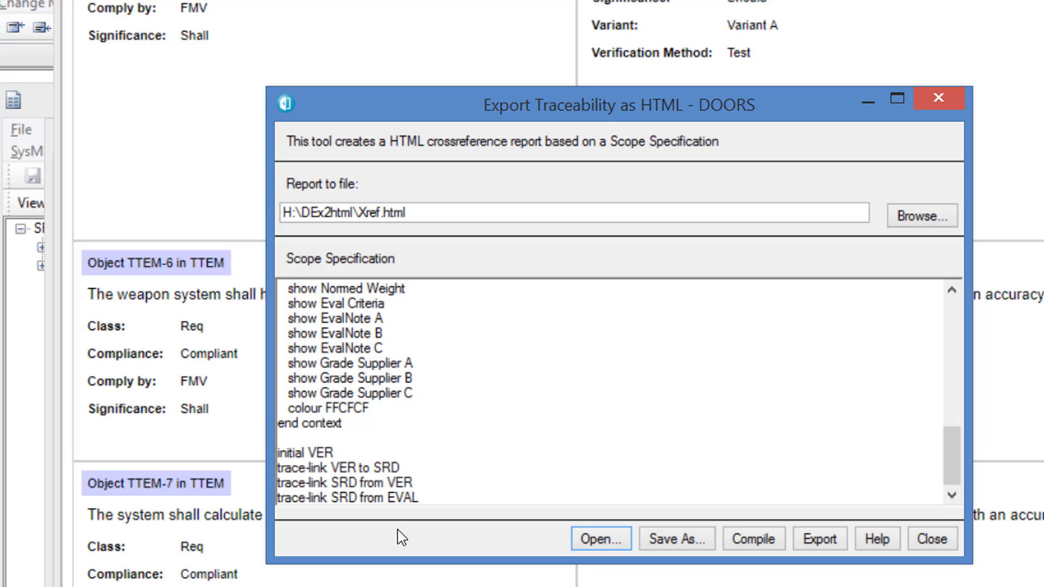
- Change the second trace-link line to "trace-link SRD to TTEM" and delete the line "trace-link SRD from EVAL"
click(360, 482)
mouse_move(360, 482)
mouse_down()
mouse_move(401, 469)
mouse_move(418, 482)
mouse_move(362, 484)
mouse_up()
text(to TTEM)
click(427, 503)
key(shift+Home)
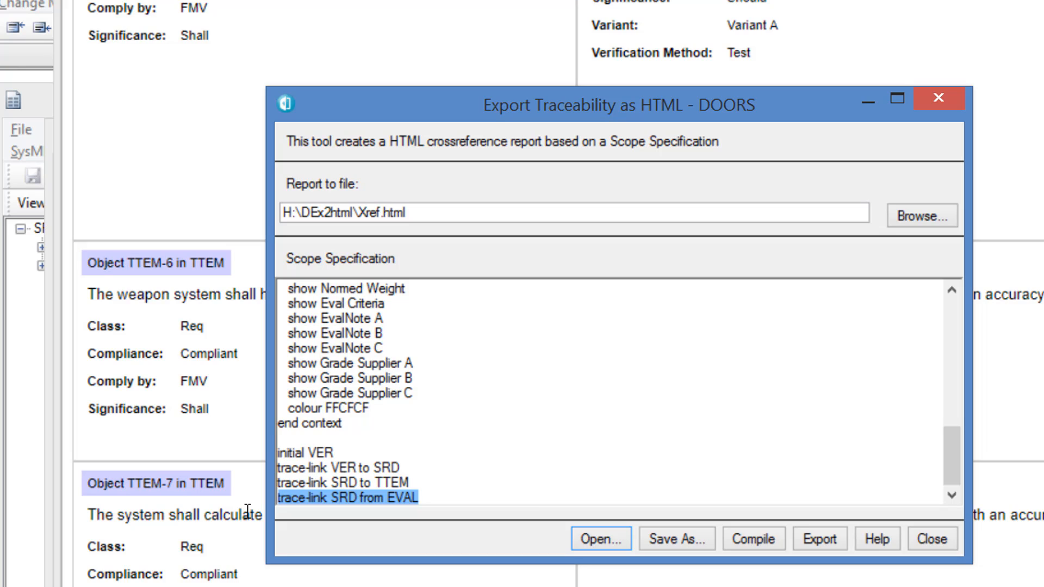
key(Delete)
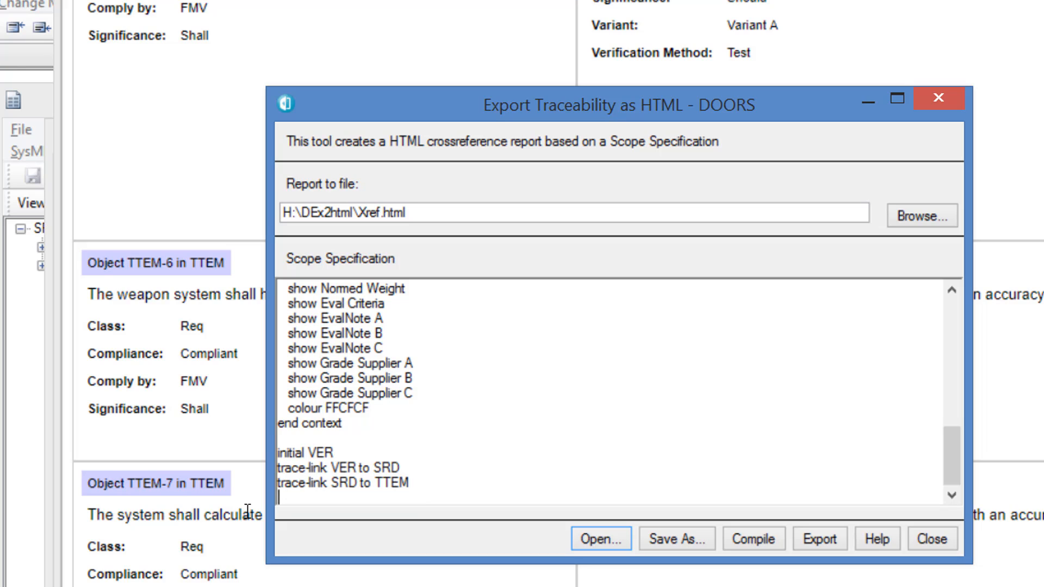
key(BackSpace)
- Export the traceability report that starts from VER and open it in the web browser
click(821, 539)
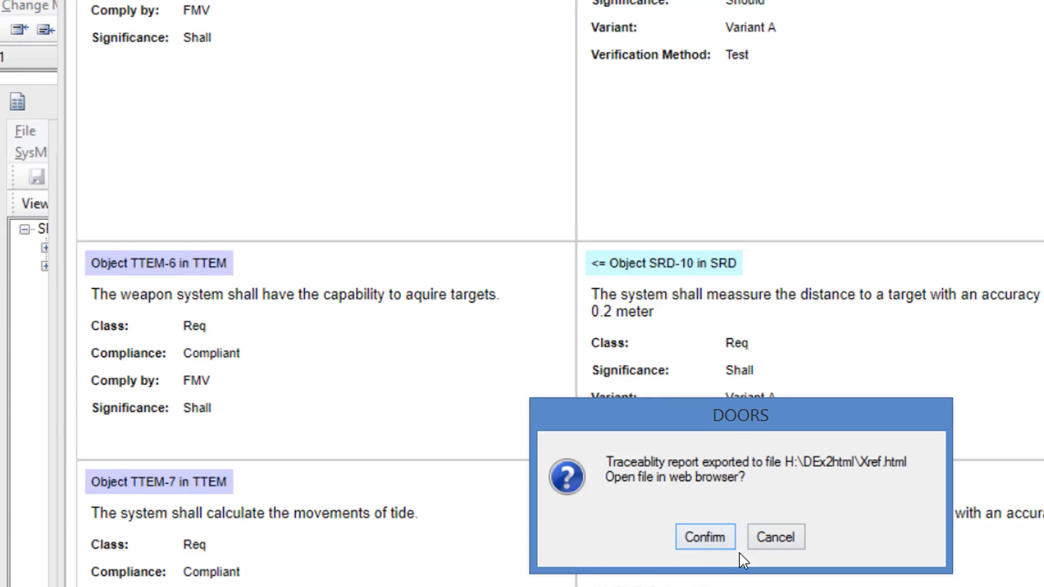
click(701, 539)
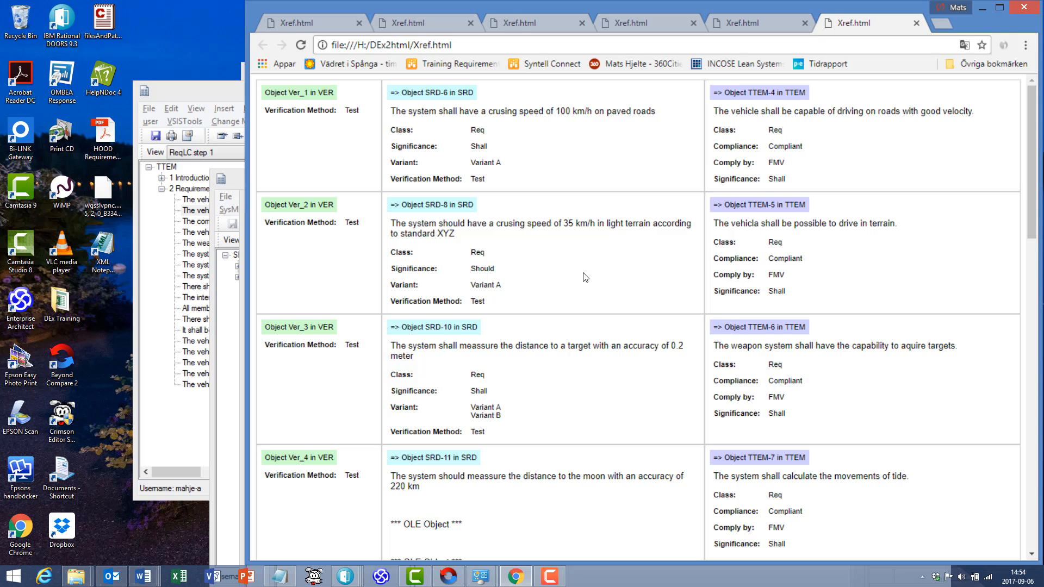
- Switch back to the DOORS traceability export and set the initial context to SRD in the scope specification
key(alt+Tab)
key(alt+Tab)
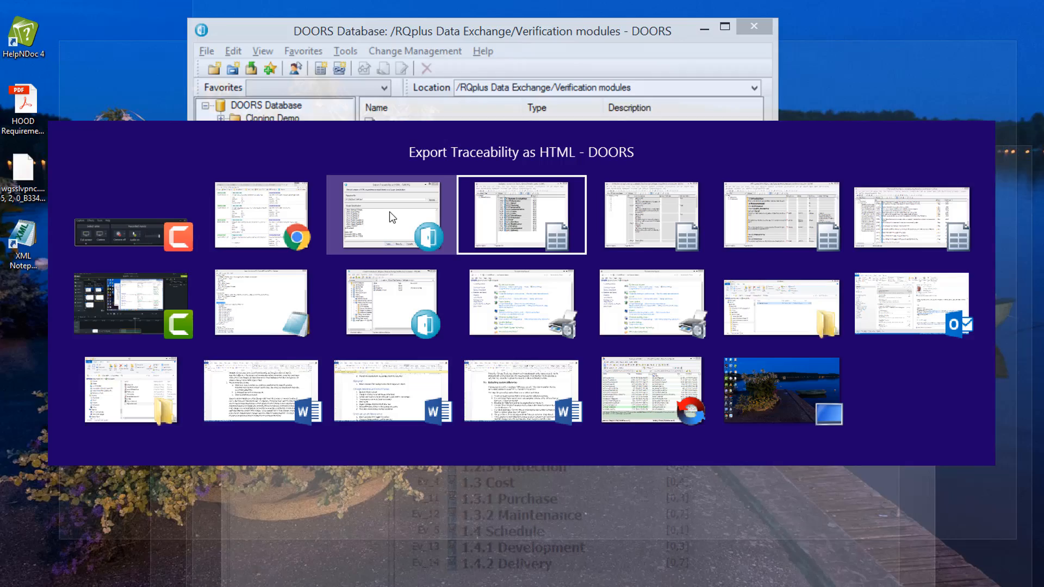
click(416, 222)
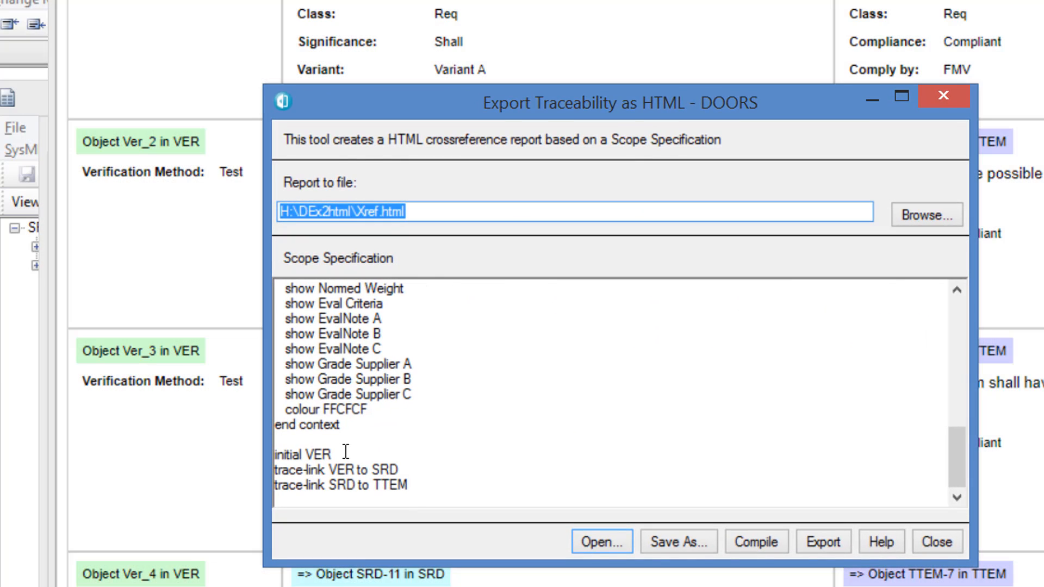
double_click(316, 457)
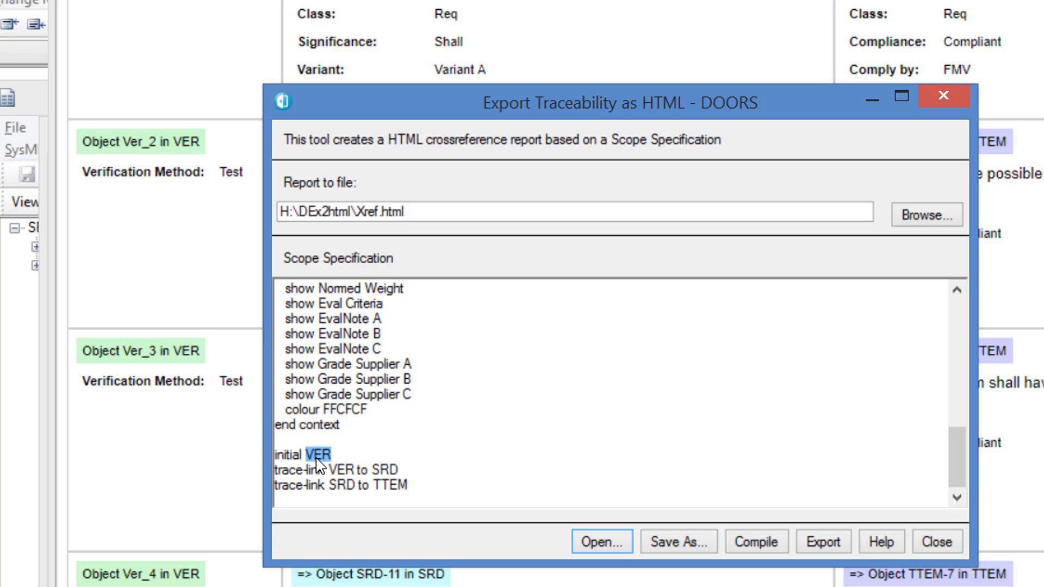
text(SRD)
- Change the first trace-link line of the scope specification to "trace-link SRD from VER"
double_click(339, 468)
text(SRD)
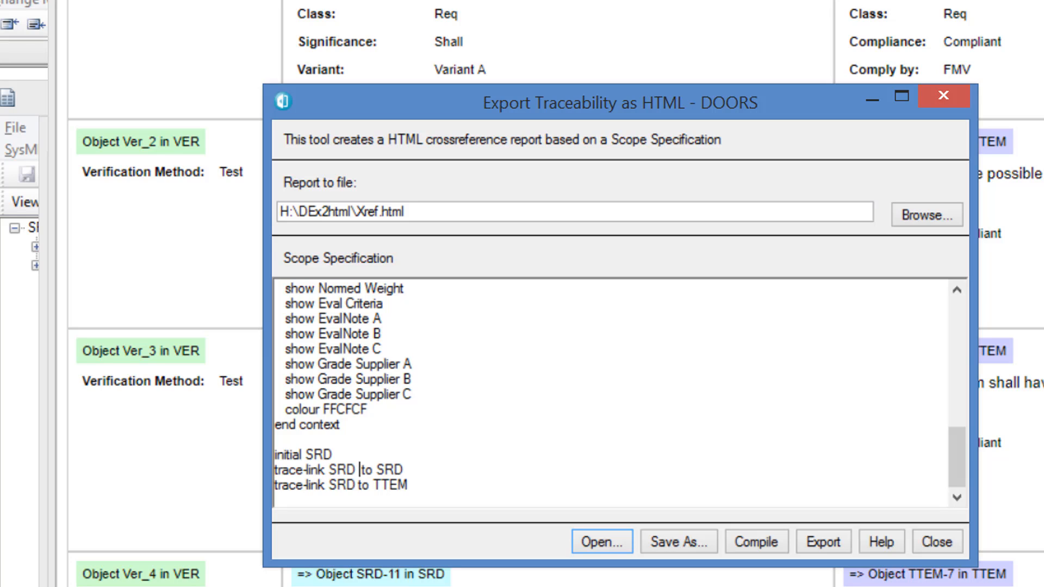
key(Delete)
mouse_move(406, 473)
mouse_down()
mouse_move(222, 477)
mouse_move(344, 475)
mouse_move(321, 471)
mouse_move(335, 470)
mouse_up()
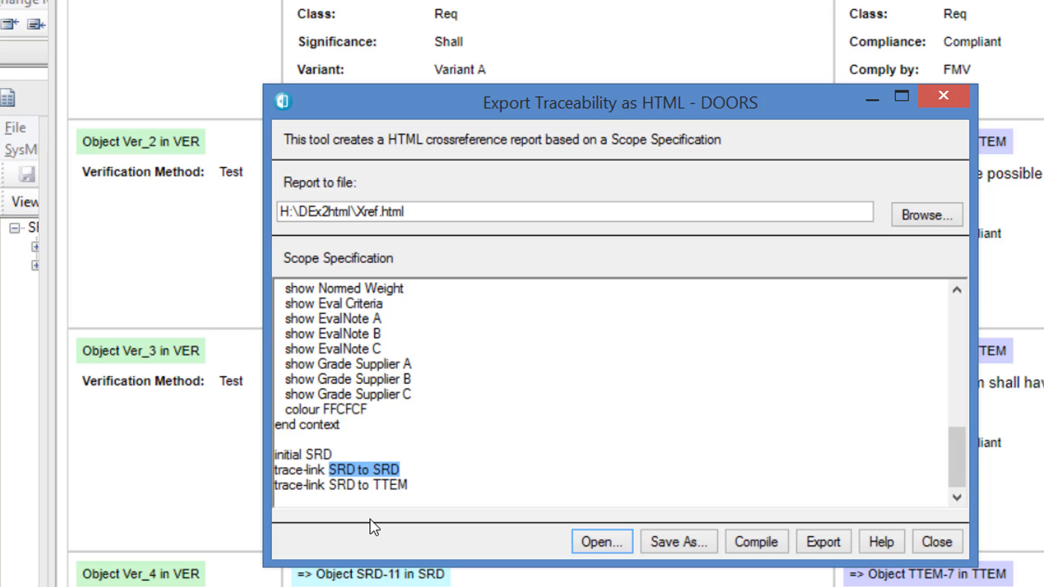
text(SRD fr)
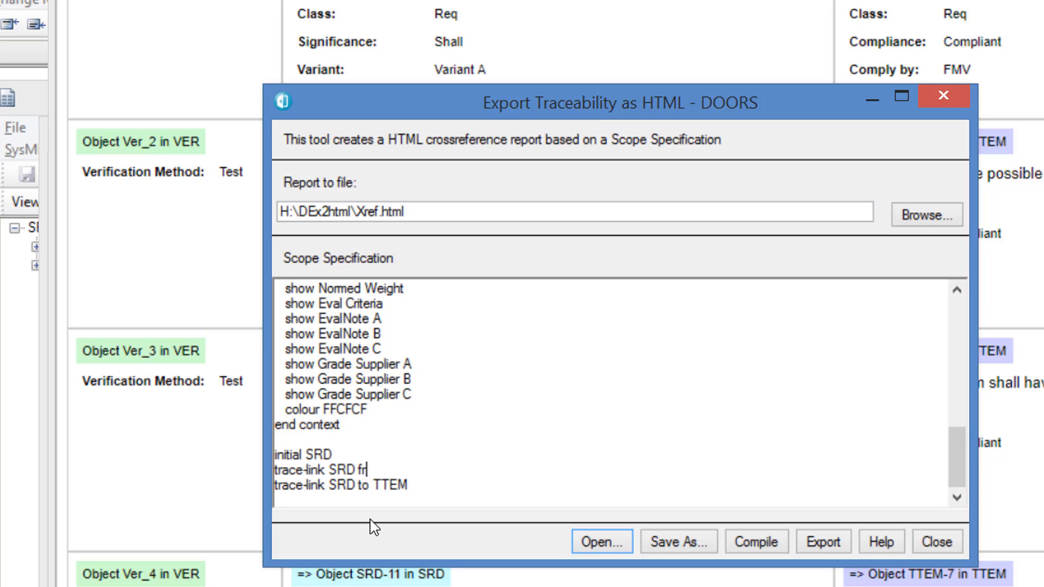
text(om VER)
- Add the line "trace-link SRD from EVAL" between the VER and TTEM trace-link lines
key(Return)
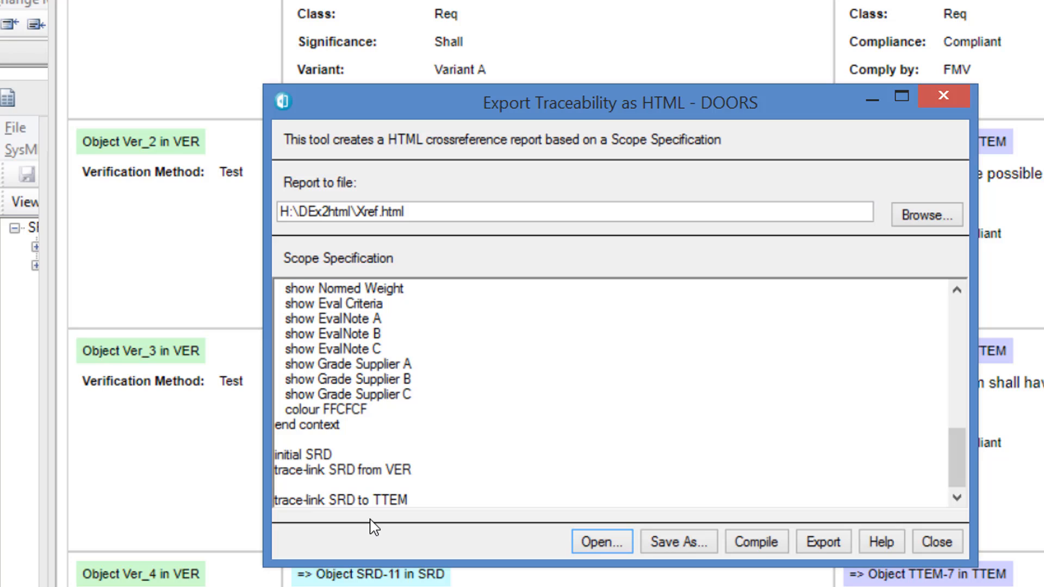
text(trace-link SRD from E)
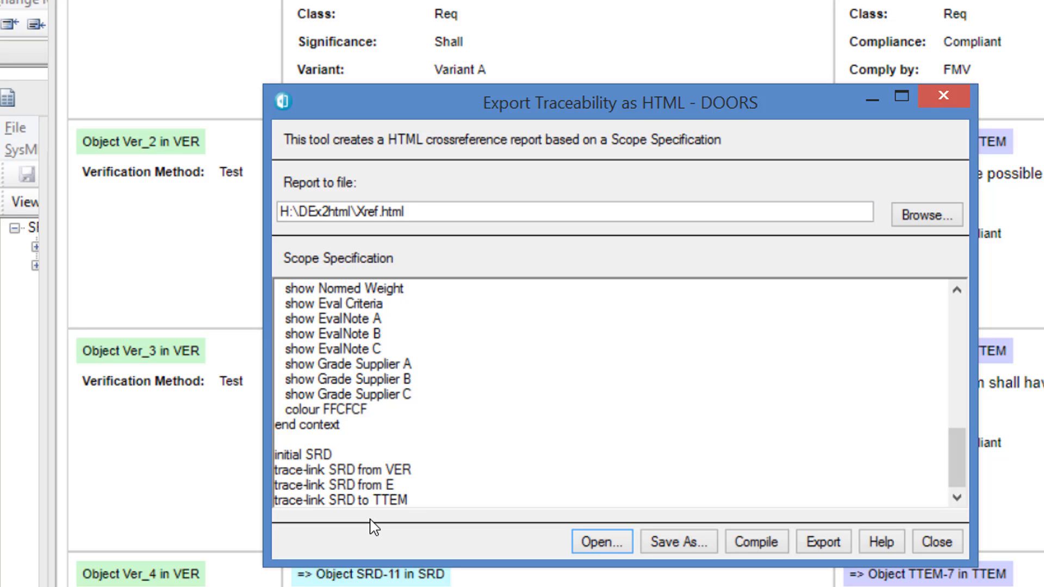
text(VAL)
- Export the traceability report that starts from SRD to H:\DEx2html\Xref.html and open it in the web browser
click(374, 499)
click(830, 543)
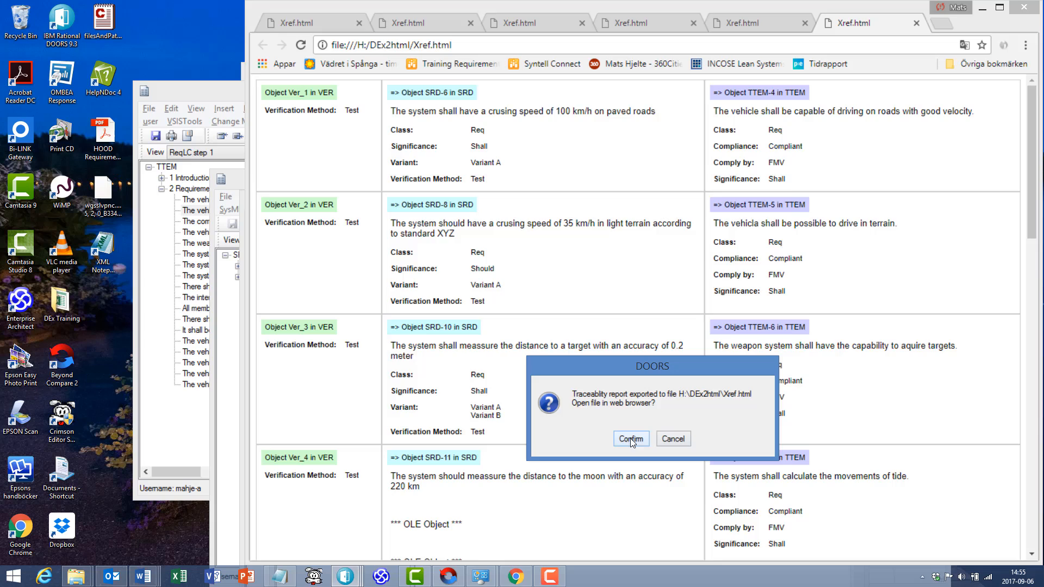
click(630, 438)
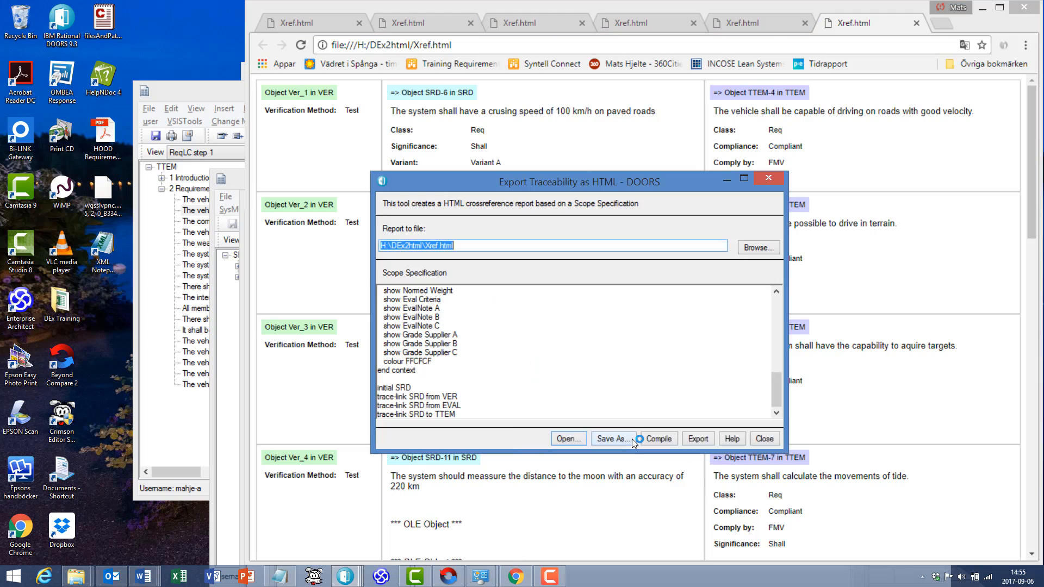